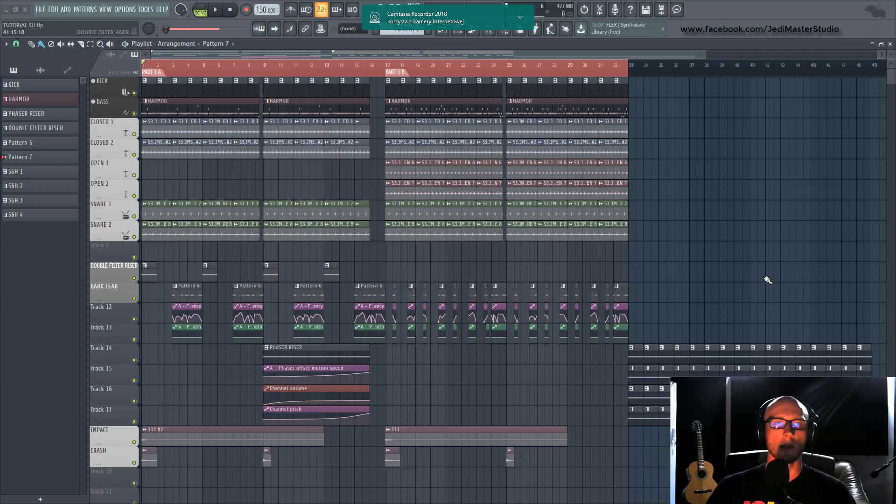
Dismiss the webcam notification and play the arrangement from its start, stopping playback in Part 1 B.
click(520, 17)
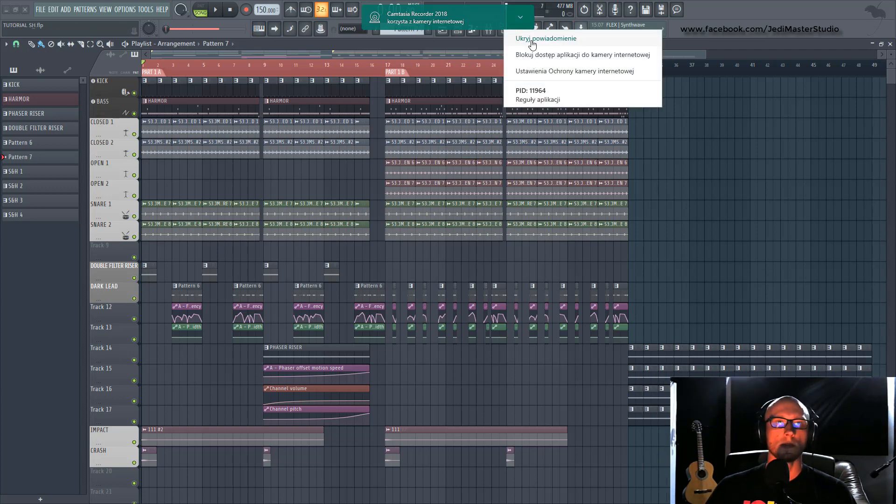
click(533, 39)
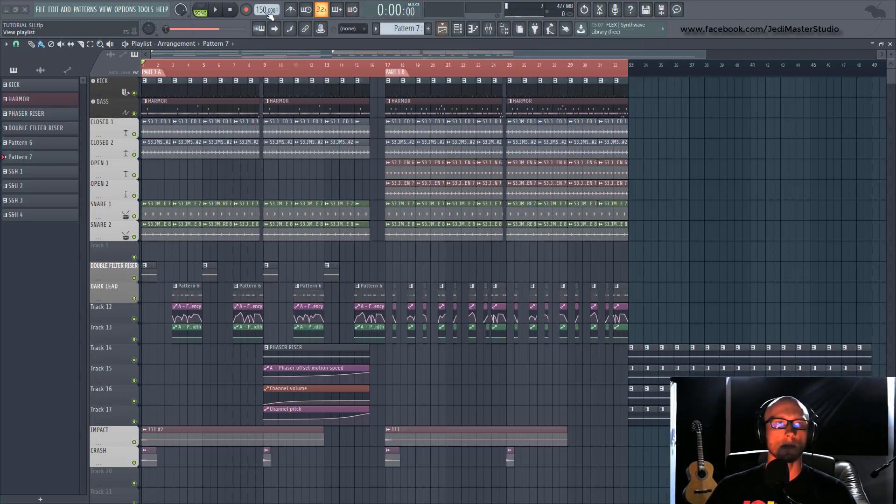
click(217, 12)
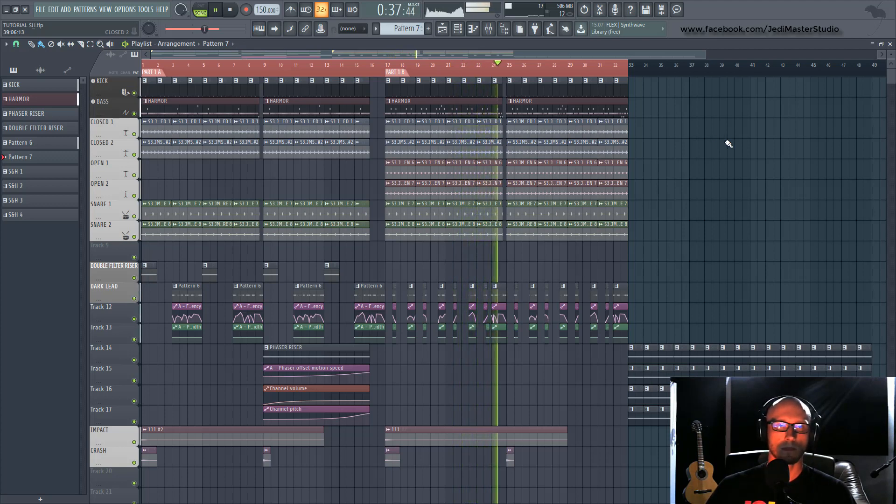
click(231, 12)
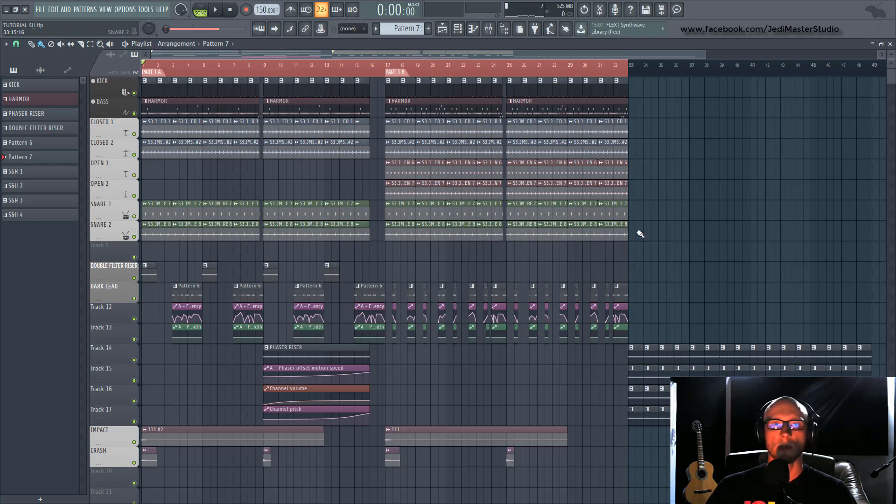
Open the Default Harmor channel from the Channel rack and audition a note on it.
click(458, 29)
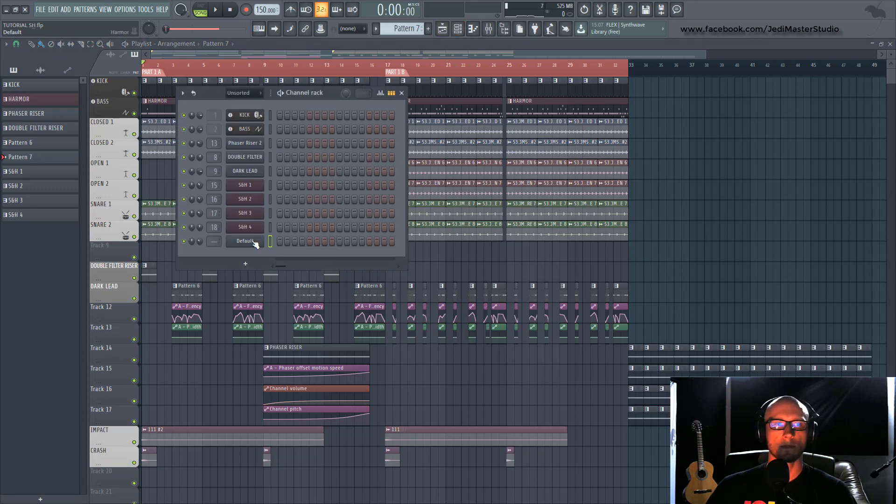
click(247, 243)
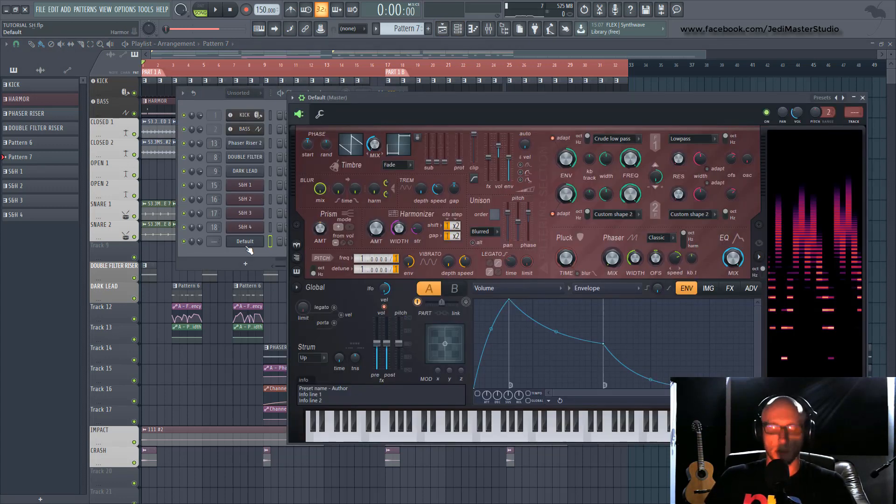
key(b)
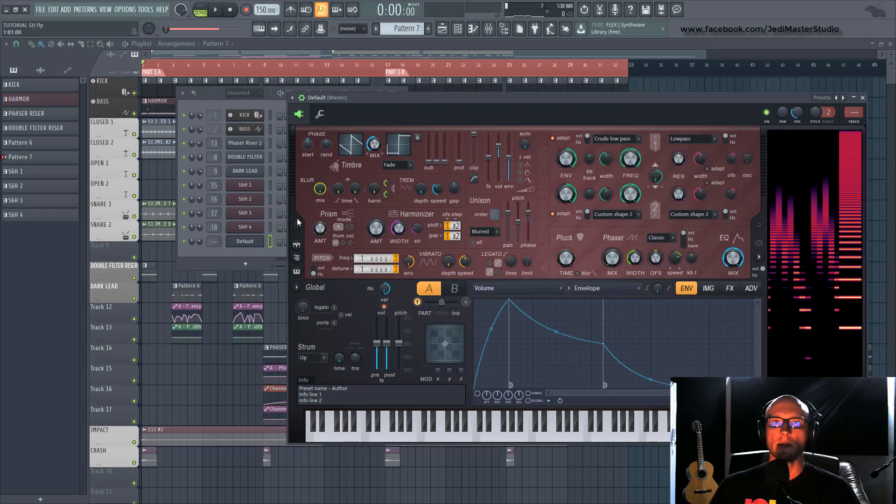
Set Harmor's filter 1 type to Crude band pass, sweep its frequency and reset the frequency to its default.
click(627, 139)
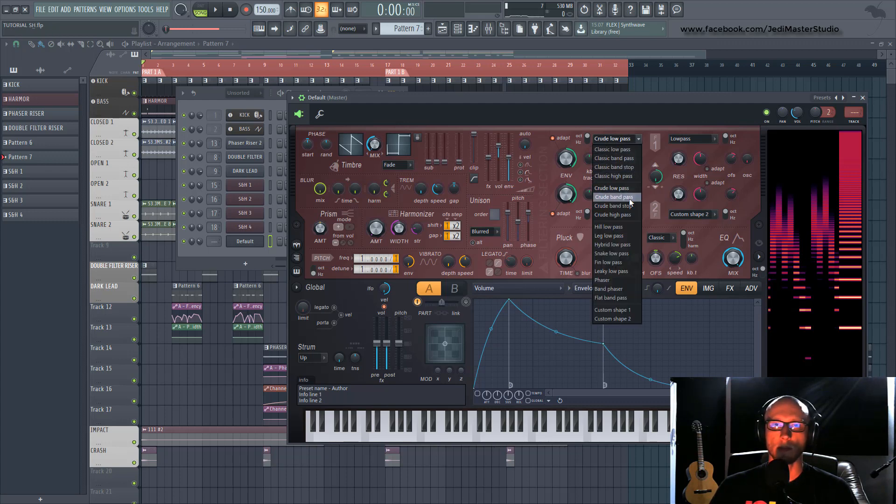
click(629, 197)
drag(629, 163, 629, 179)
right_click(630, 160)
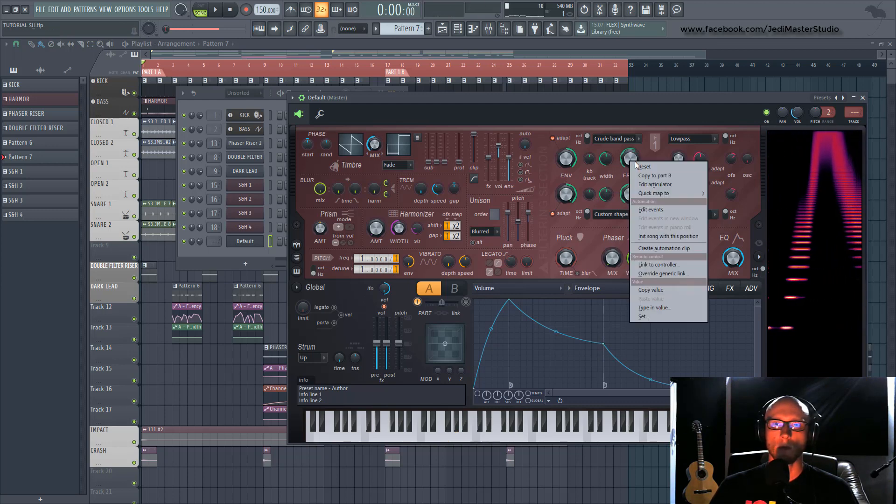
click(644, 167)
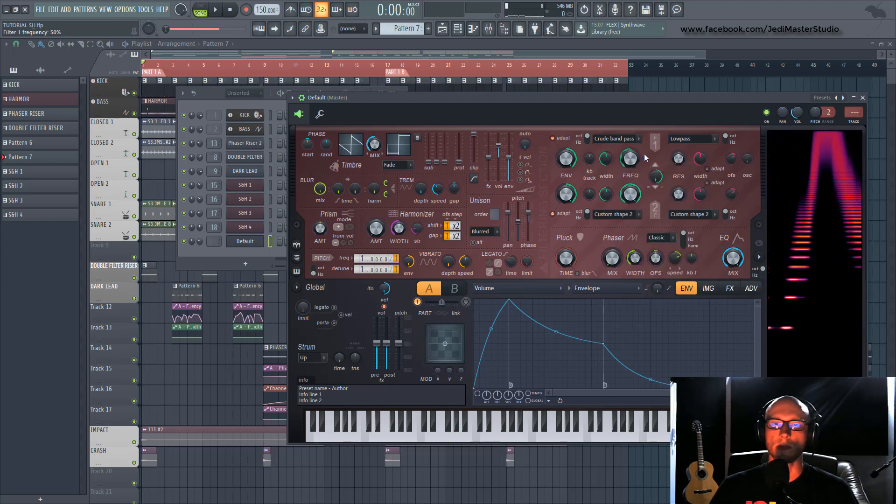
Show the Filter 1 frequency articulation's envelope for editing.
click(544, 288)
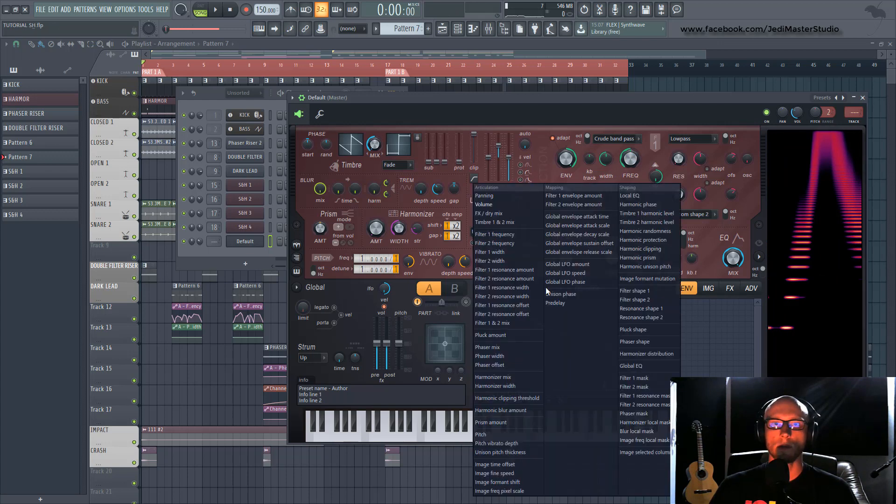
click(506, 233)
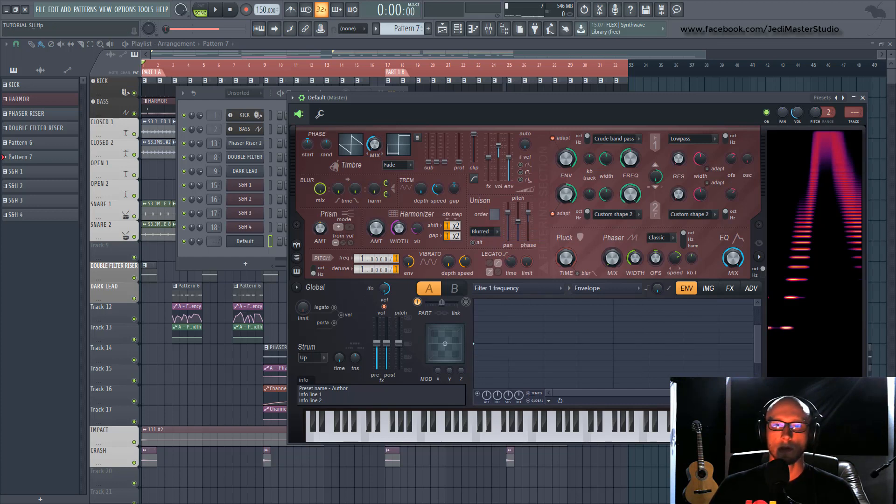
scroll(715, 336, down, 2)
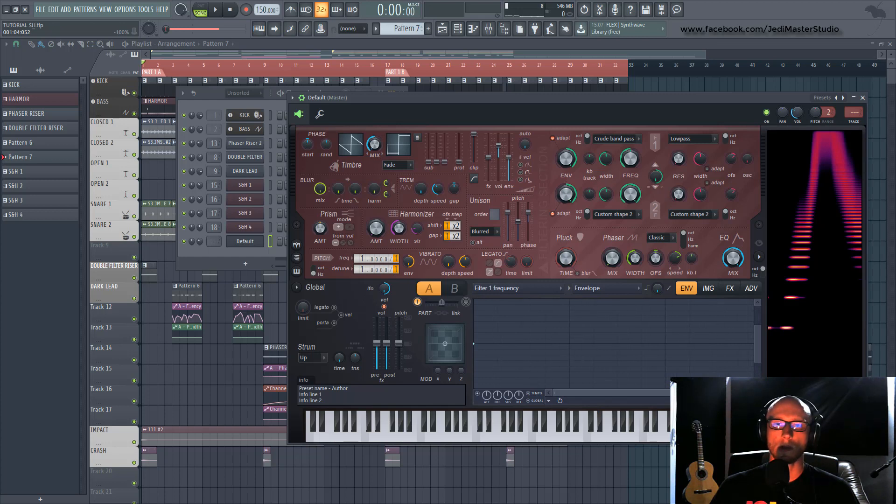
scroll(707, 347, down, 1)
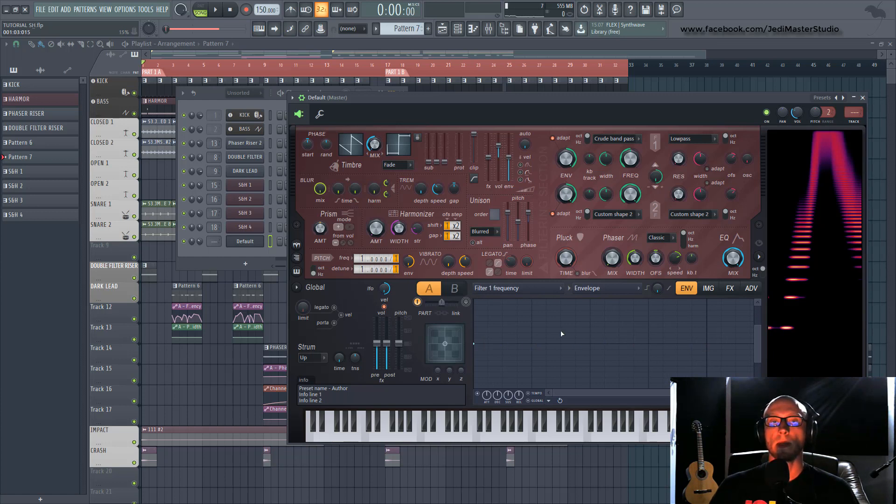
Draw a zigzag Filter 1 frequency envelope with successive one-beat points at 50%, -50%, 50% and 0%.
right_click(531, 322)
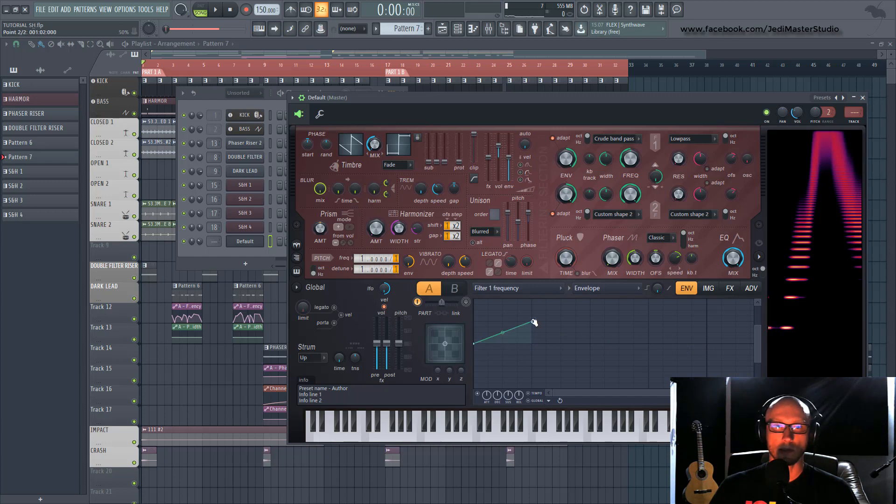
right_click(591, 365)
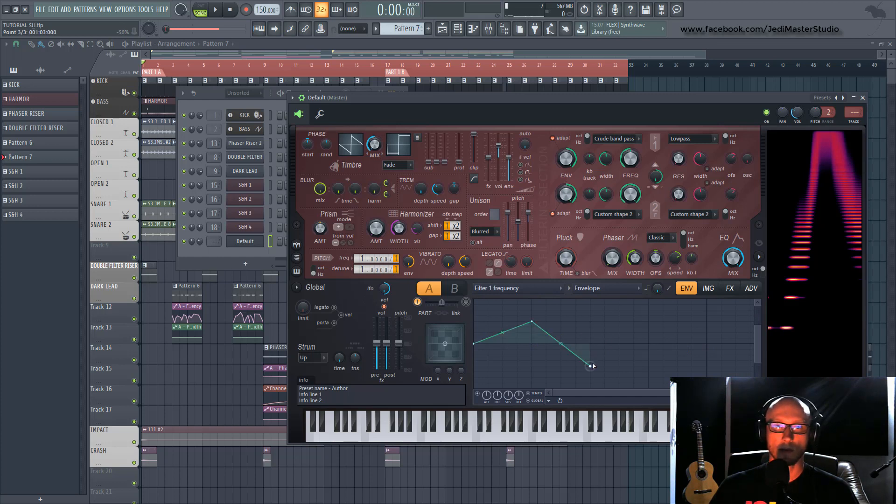
right_click(648, 323)
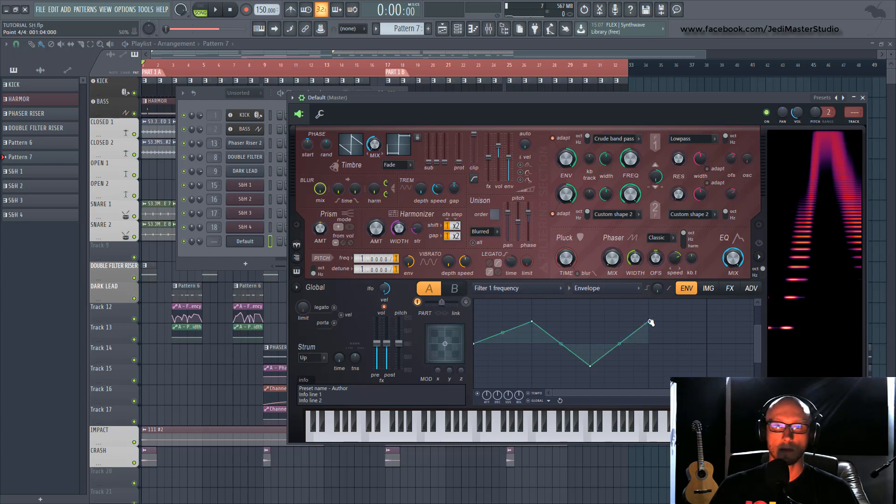
right_click(706, 344)
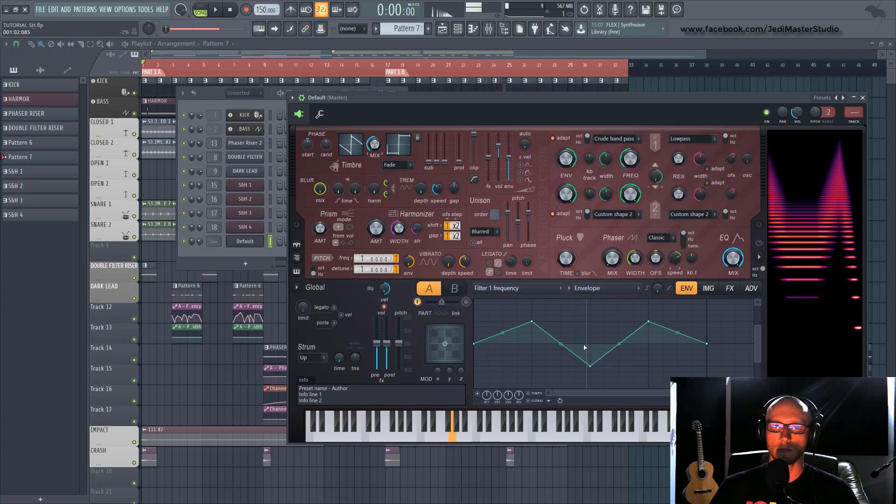
Delete the last three points of the zigzag envelope.
right_click(708, 345)
click(722, 357)
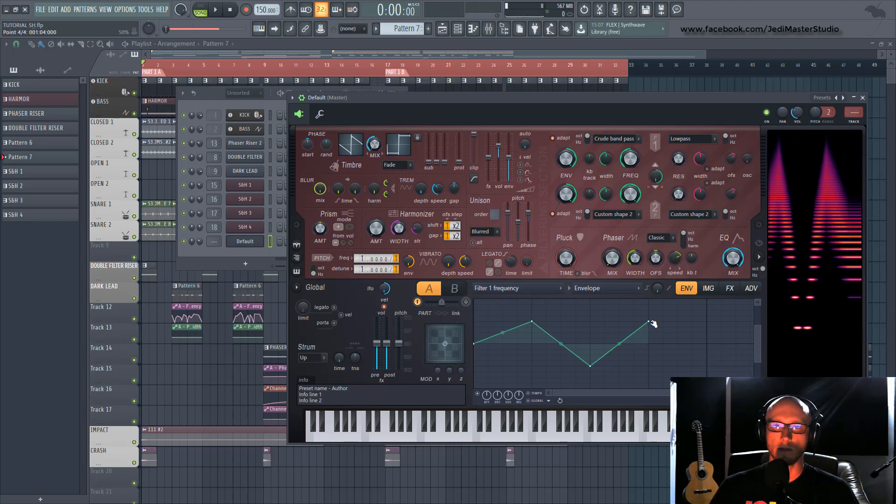
right_click(648, 322)
click(658, 335)
right_click(590, 366)
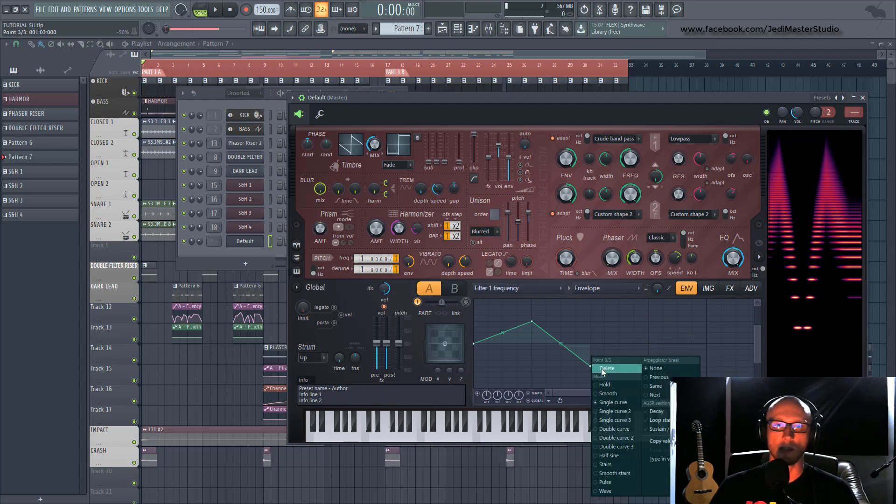
click(603, 371)
Start a stepped Filter 1 frequency envelope with quarter-beat levels of 0%, about 25% and about -12%.
drag(535, 326, 497, 344)
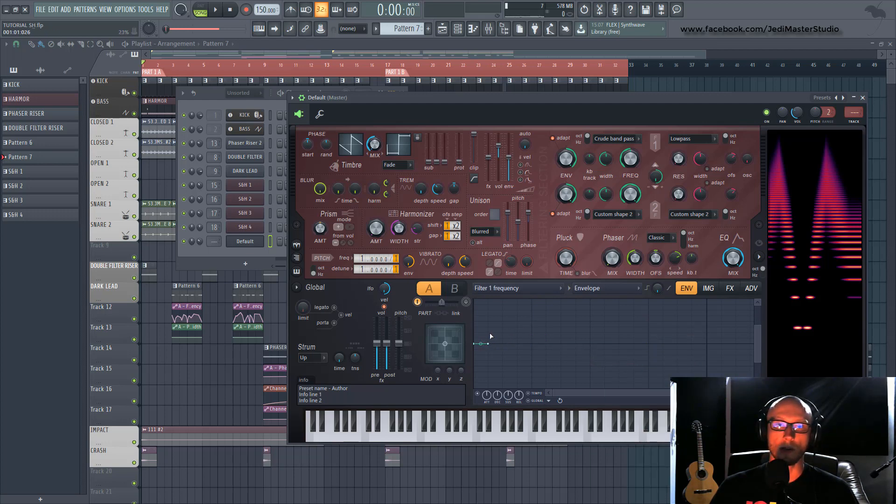
right_click(490, 333)
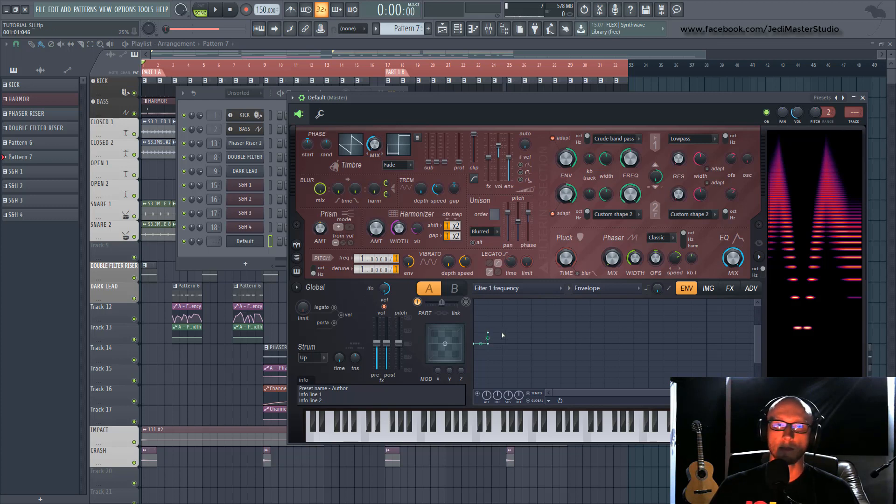
right_click(502, 333)
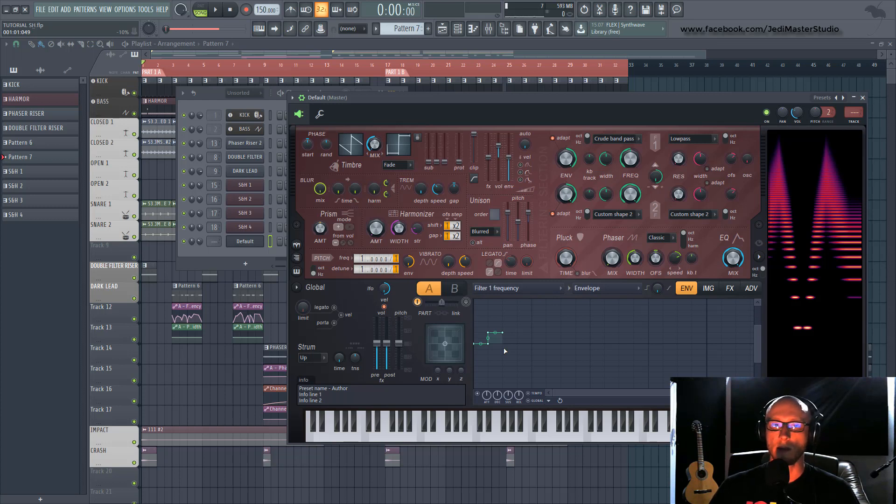
right_click(503, 349)
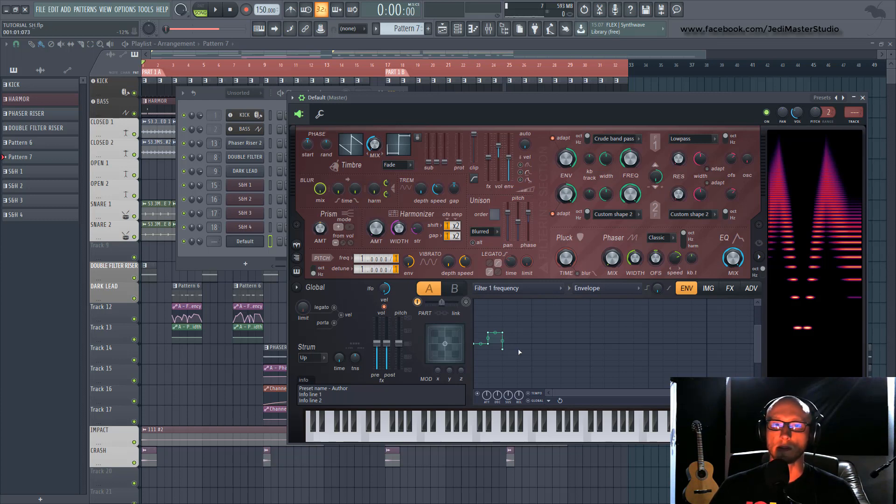
right_click(519, 351)
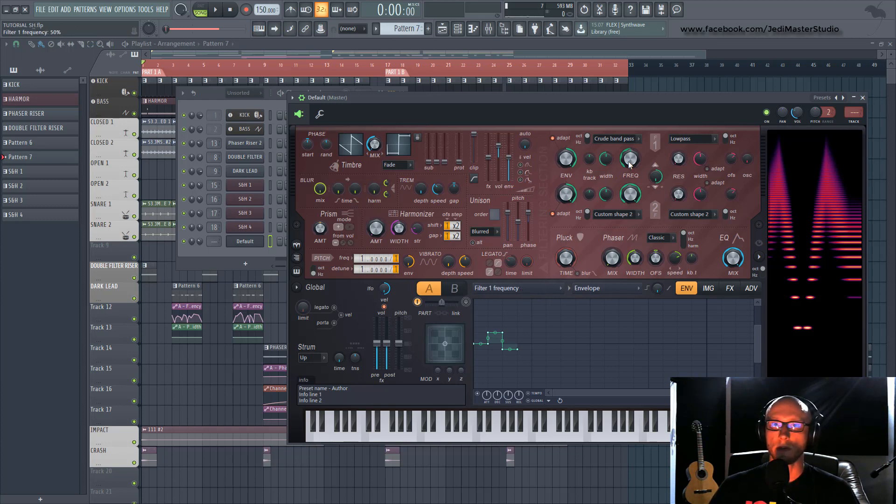
Continue the stepped envelope with quarter-beat levels of about 12%, 38%, -25% and -38% through beat 2.
click(730, 289)
click(687, 289)
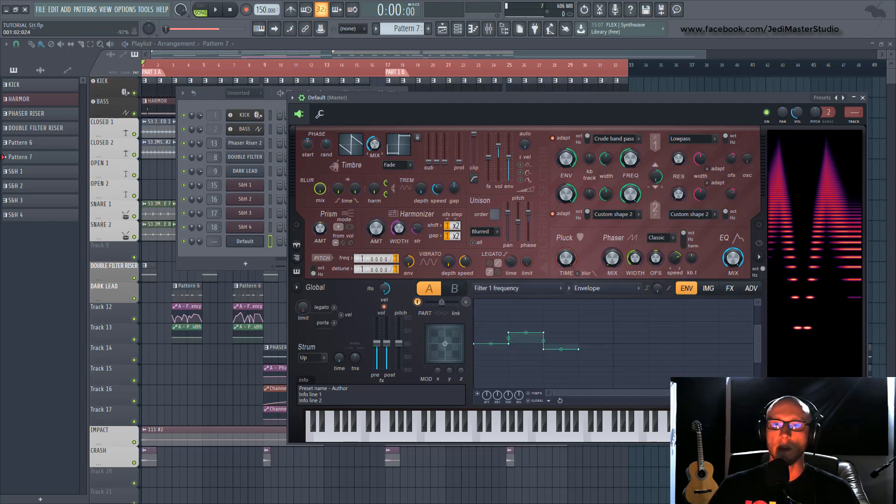
drag(750, 393, 860, 356)
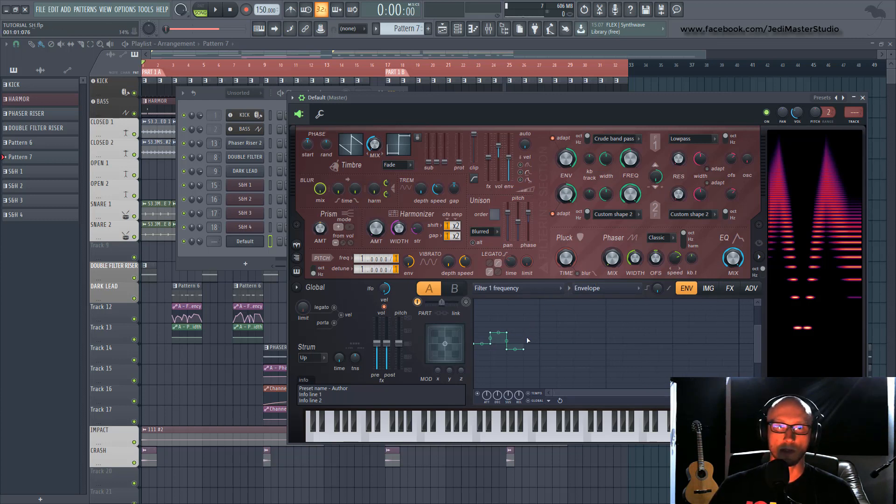
right_click(541, 338)
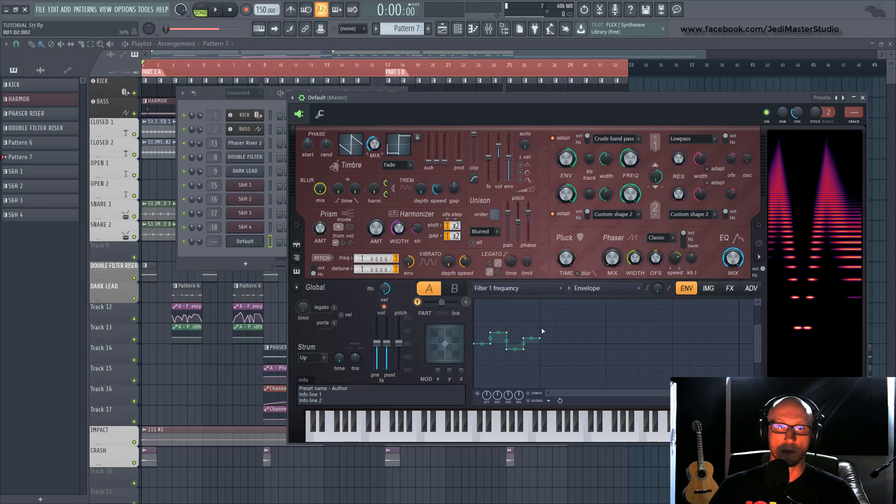
drag(543, 331, 551, 330)
right_click(558, 328)
right_click(559, 356)
right_click(574, 355)
right_click(590, 360)
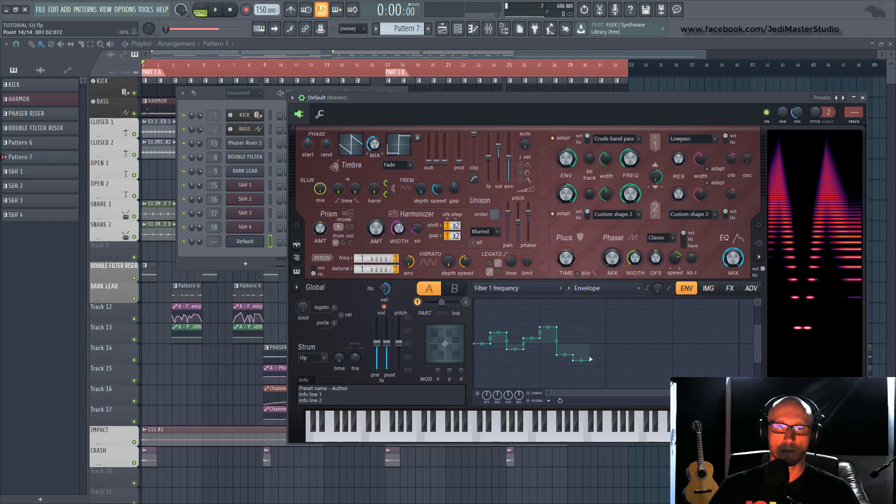
Add quarter-beat levels of about -12%, 25% and -50% to the stepped envelope.
right_click(590, 350)
right_click(606, 349)
right_click(606, 331)
right_click(623, 332)
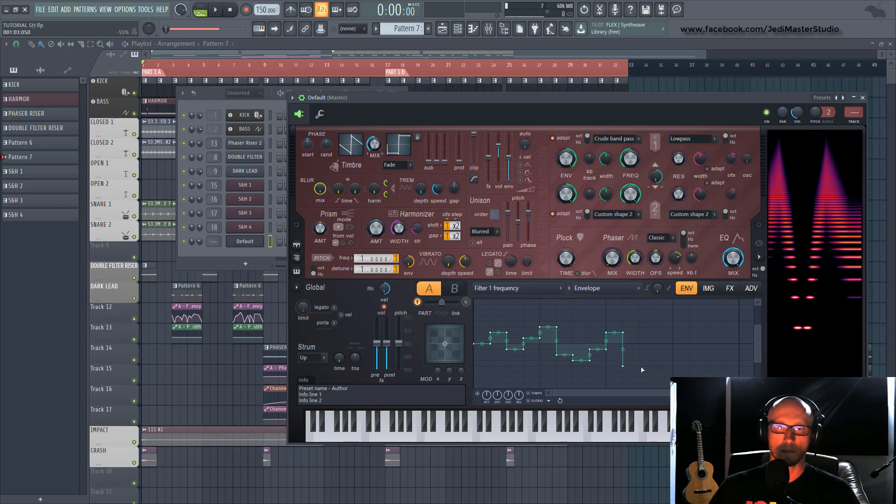
right_click(640, 366)
Extend the stepped envelope with quarter-beat levels of about 38%, 50% and 25% into beat 4.
right_click(640, 327)
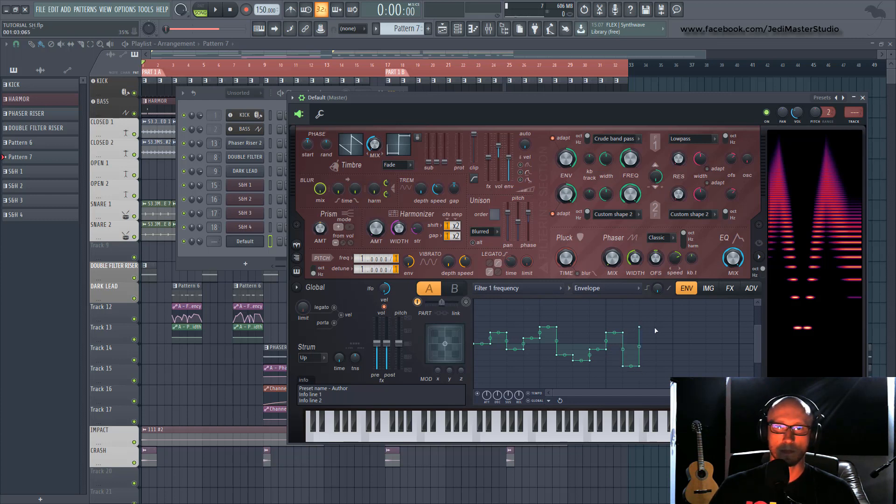
right_click(655, 326)
right_click(656, 322)
right_click(673, 322)
right_click(673, 332)
right_click(689, 333)
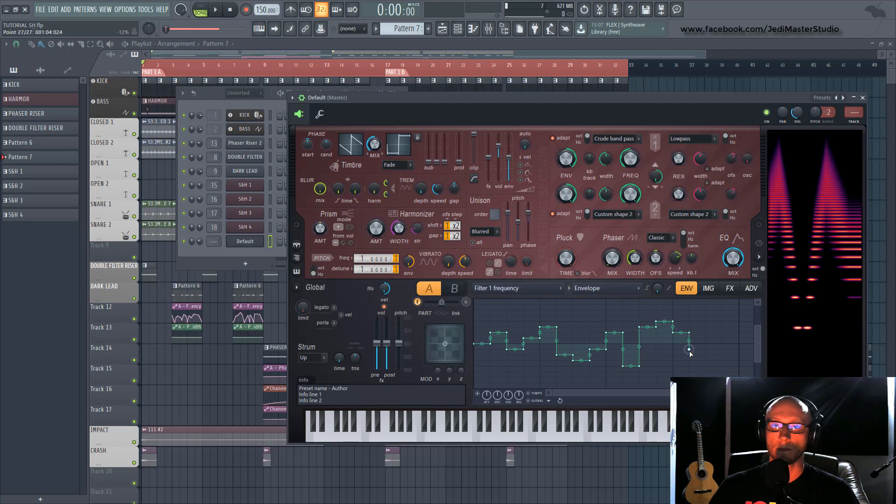
Finish the stepped envelope by descending through -12% and -25% to -62% at the start of bar 2.
click(691, 355)
click(708, 358)
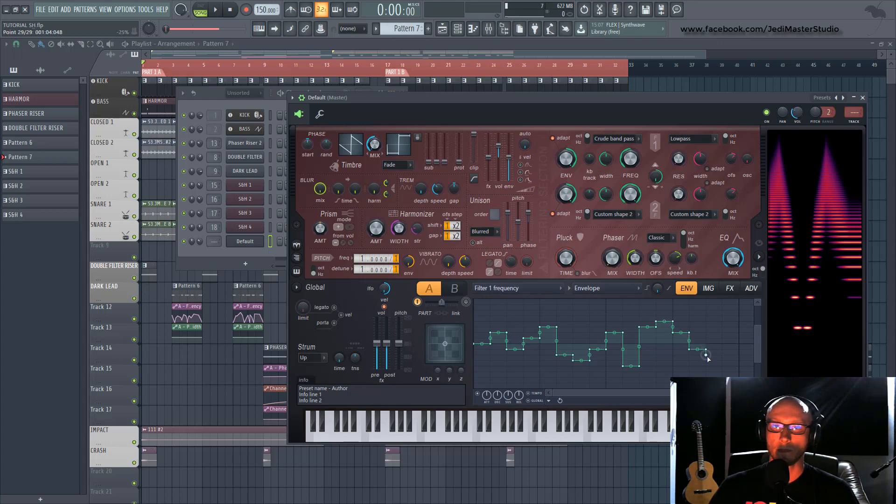
click(723, 366)
click(740, 373)
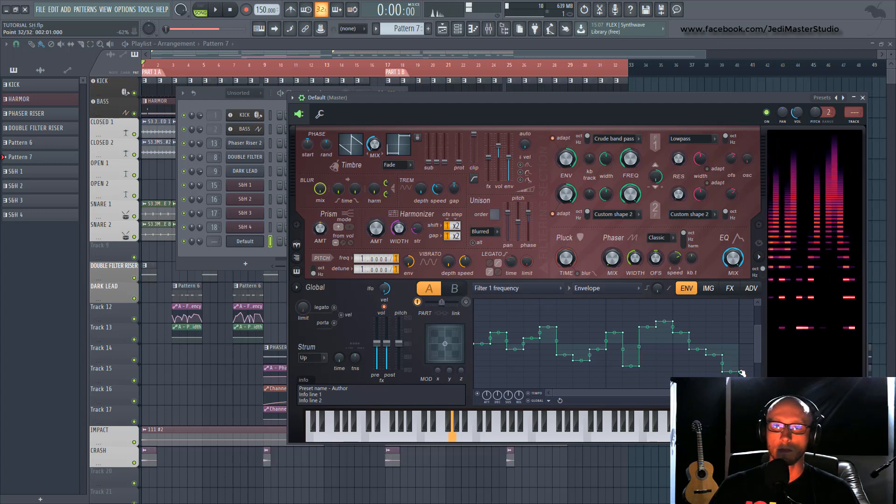
Loop the whole stepped filter 1 frequency envelope and audition the sound with held G4 notes.
click(550, 402)
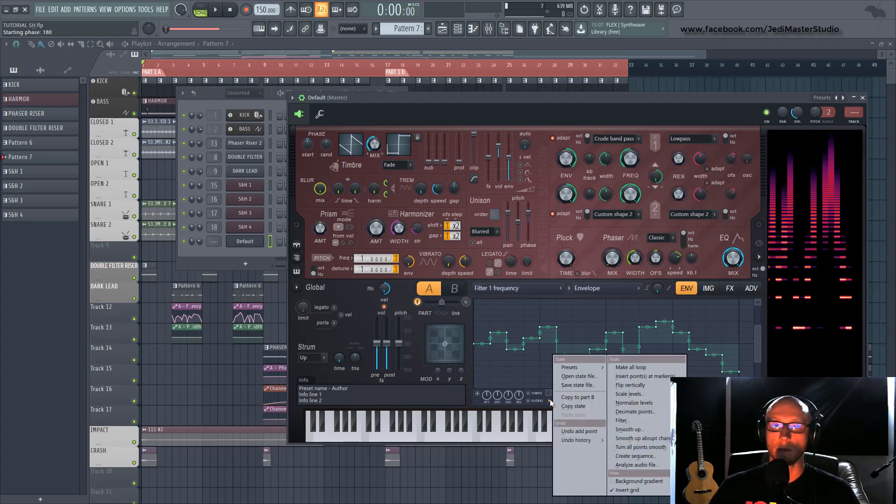
click(625, 369)
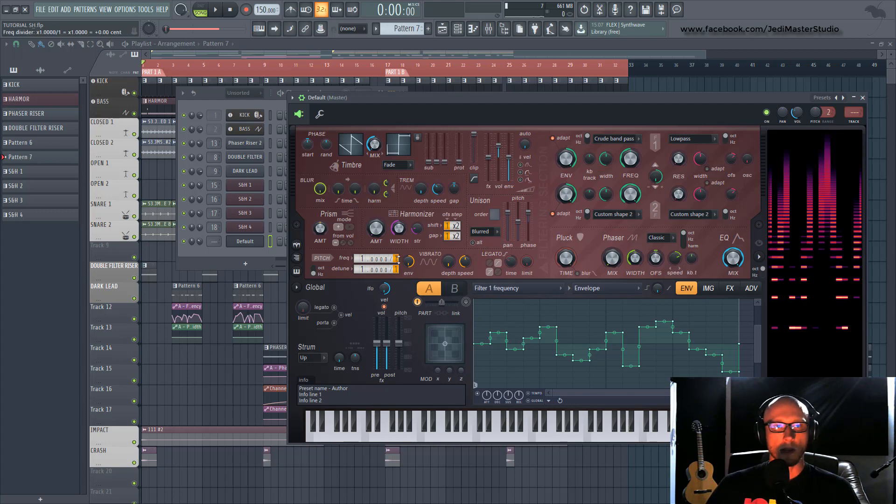
key(b)
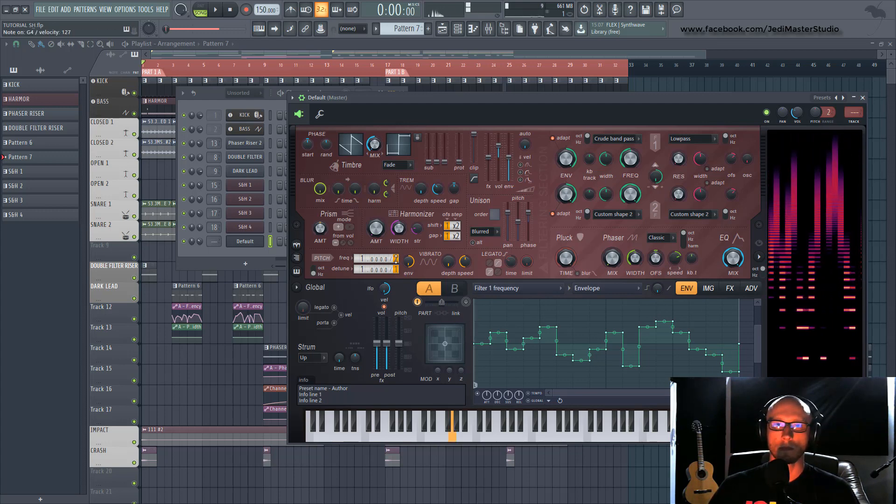
scroll(396, 258, up, 1)
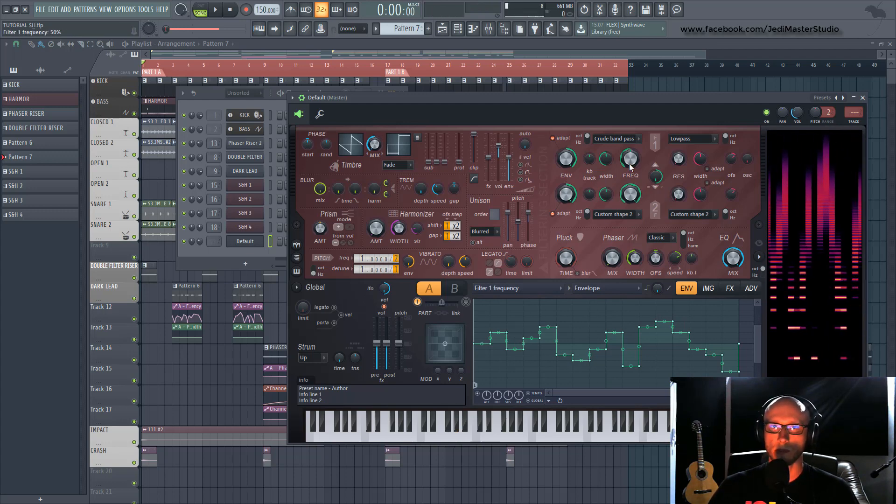
key(b)
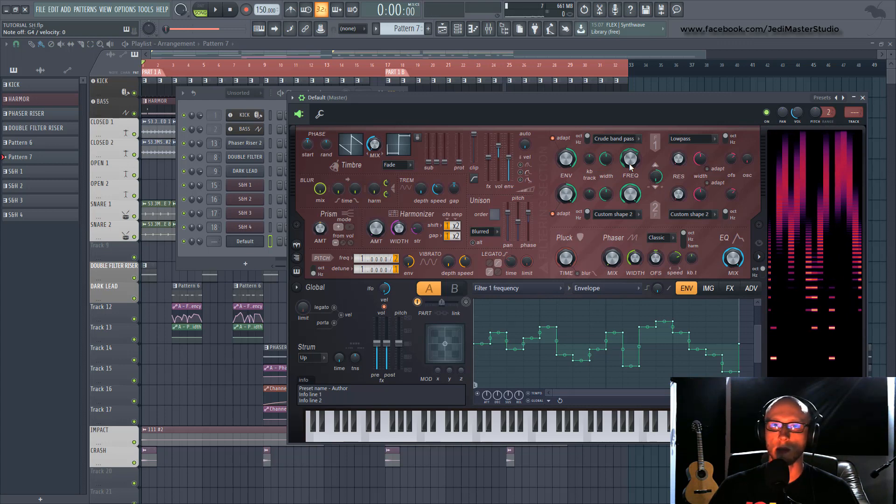
Try different filter 1 frequency and width settings, resetting the frequency to its default.
drag(629, 162, 629, 162)
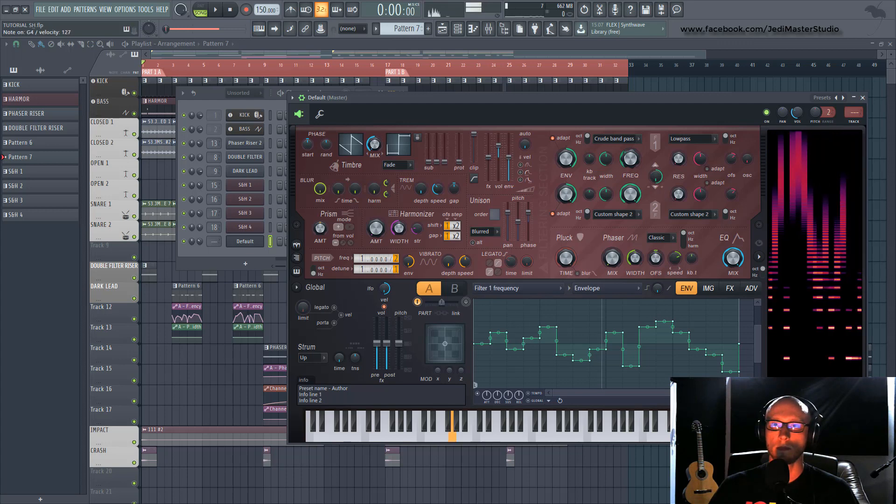
right_click(630, 160)
click(644, 166)
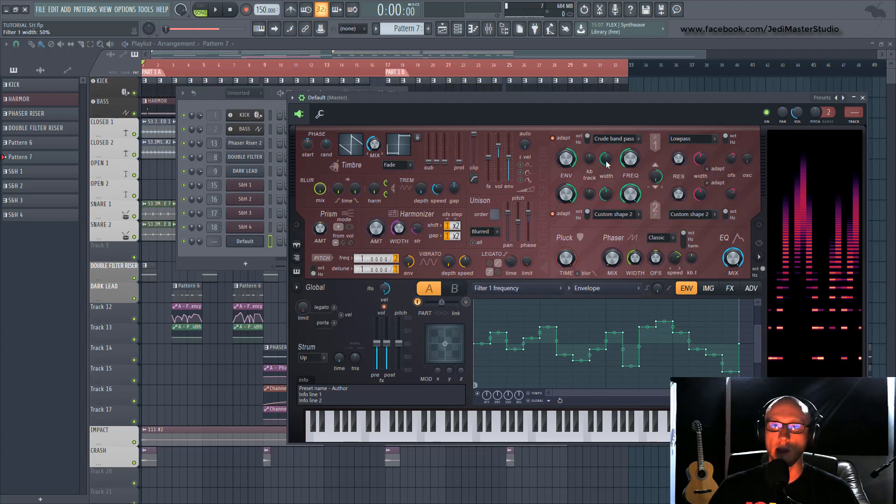
drag(615, 161, 610, 112)
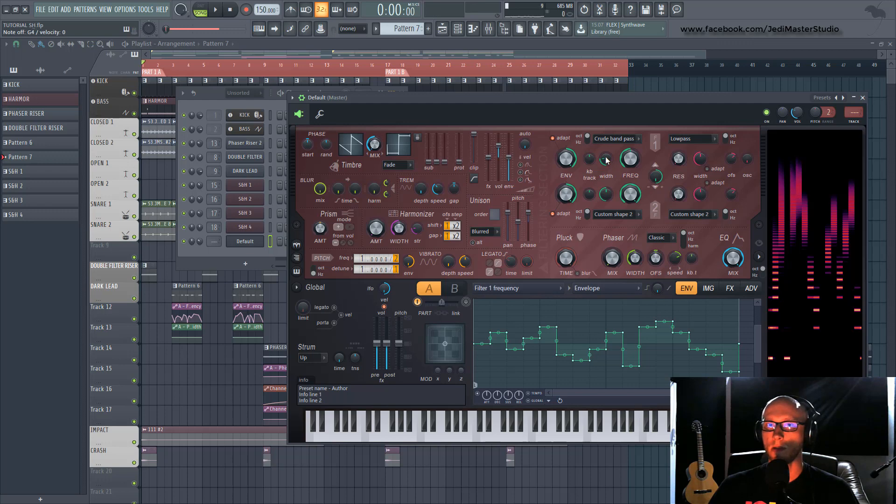
Enable Harmor's delay effect.
click(730, 288)
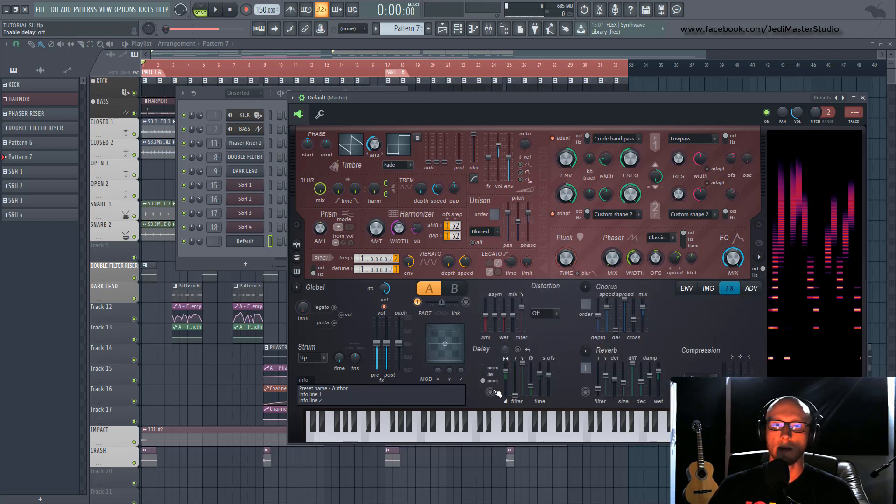
click(492, 392)
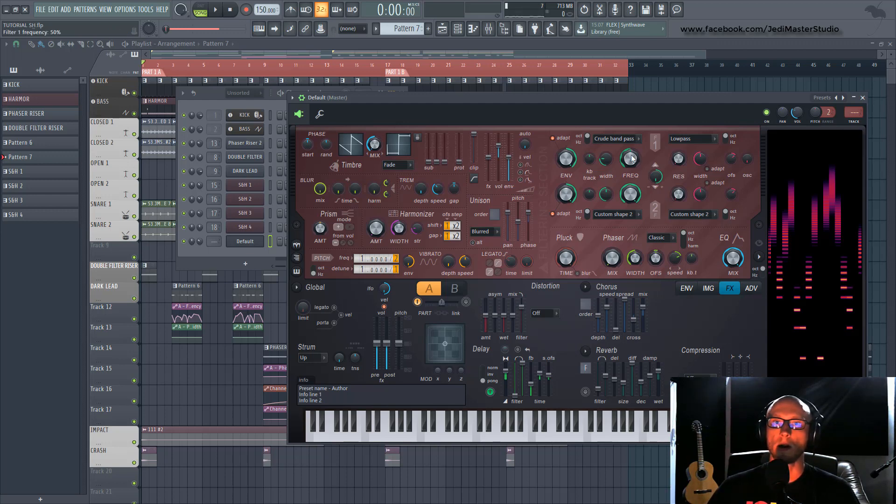
Add a shallow LFO to filter 1's frequency and slow down its speed slightly.
click(686, 288)
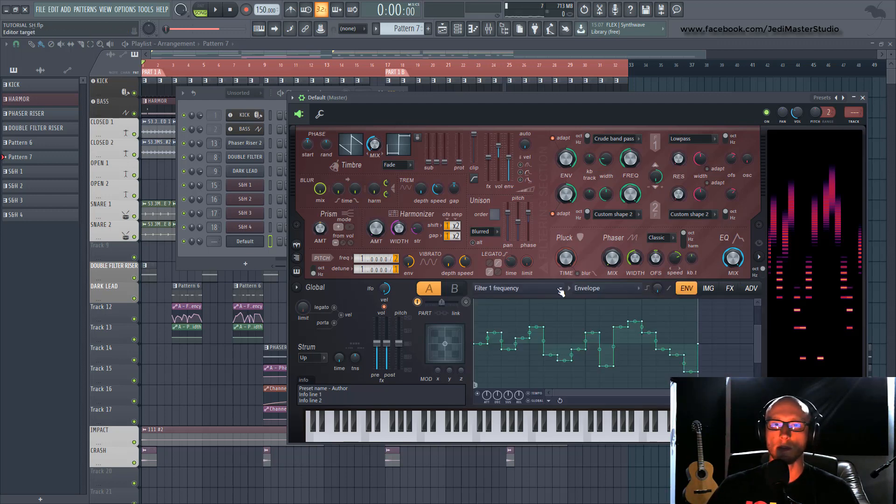
click(592, 290)
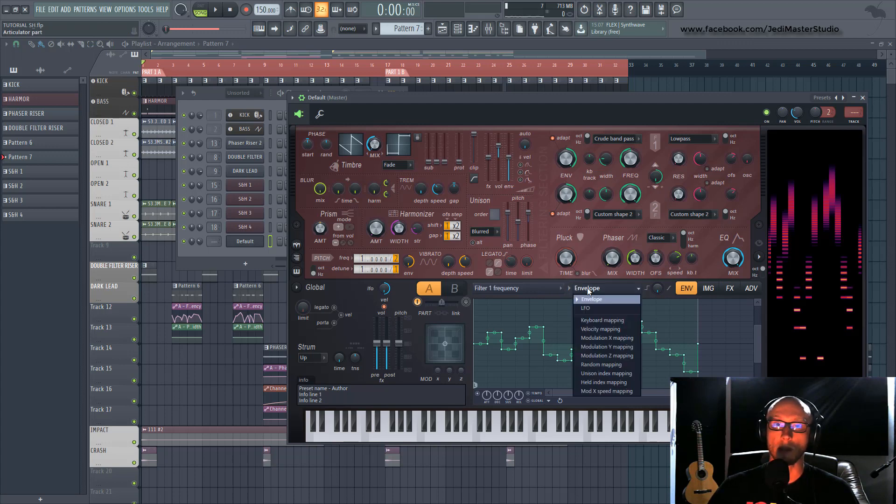
click(601, 307)
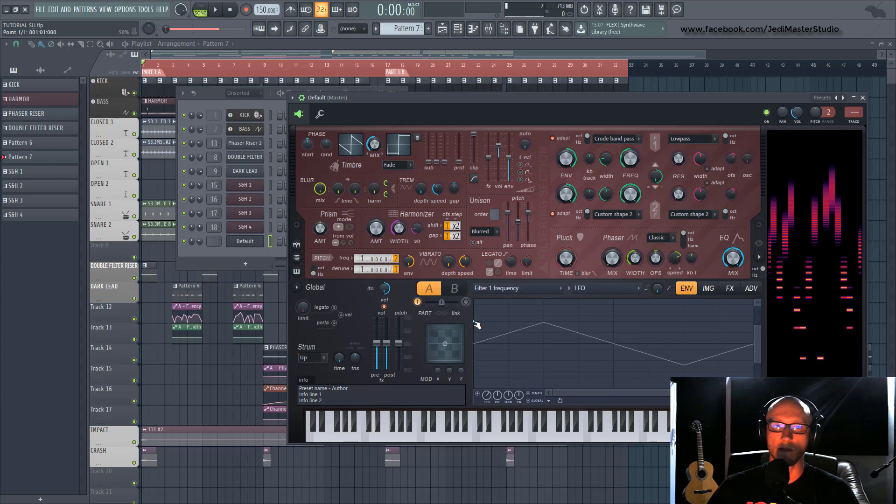
drag(474, 321, 482, 346)
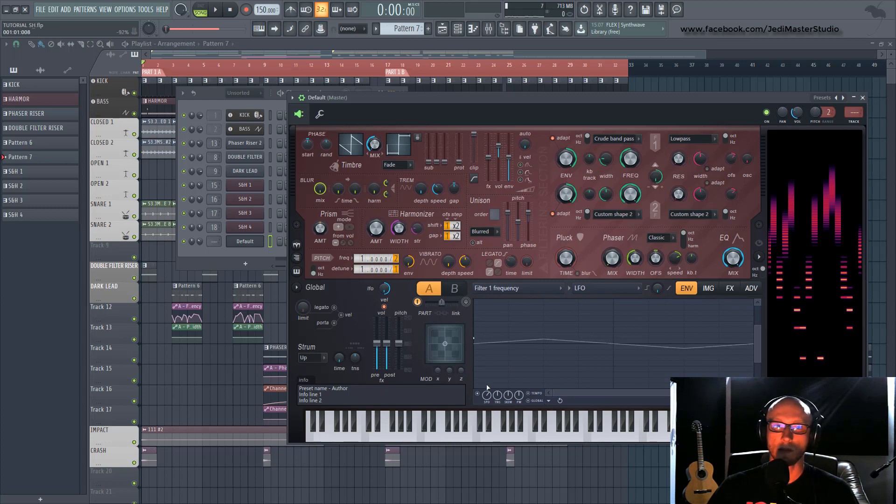
drag(488, 391, 488, 380)
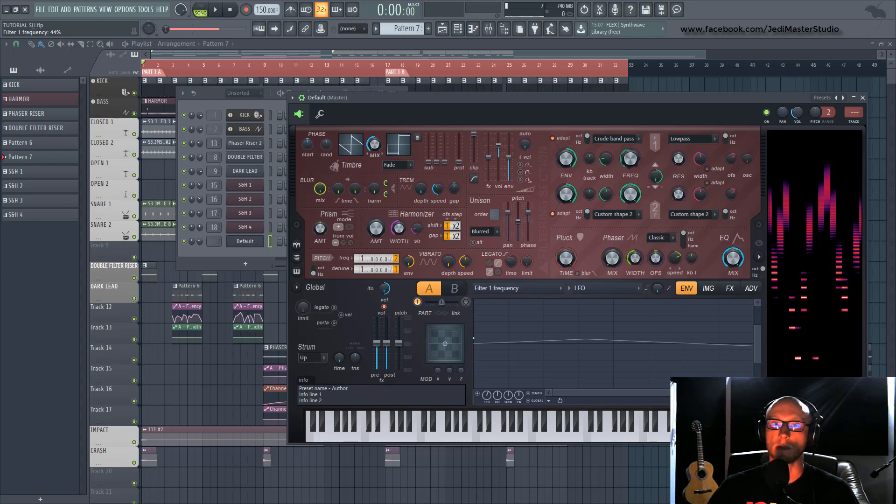
right_click(631, 161)
key(Escape)
right_click(631, 160)
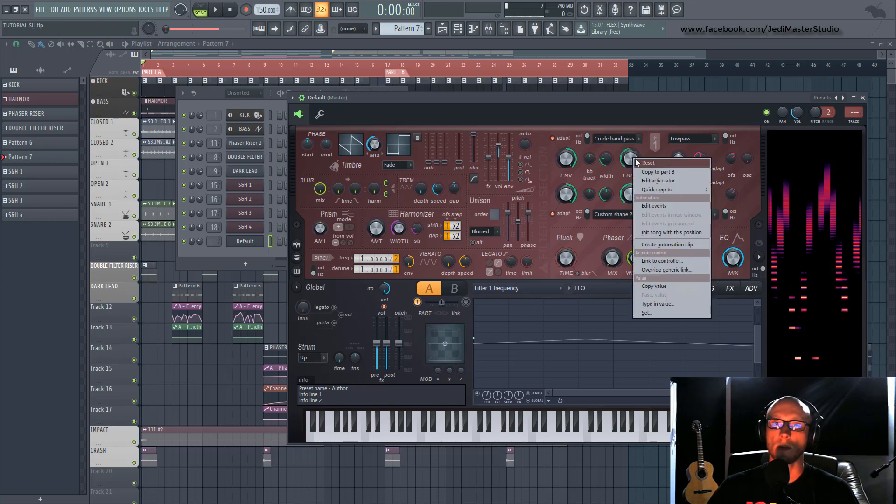
key(Escape)
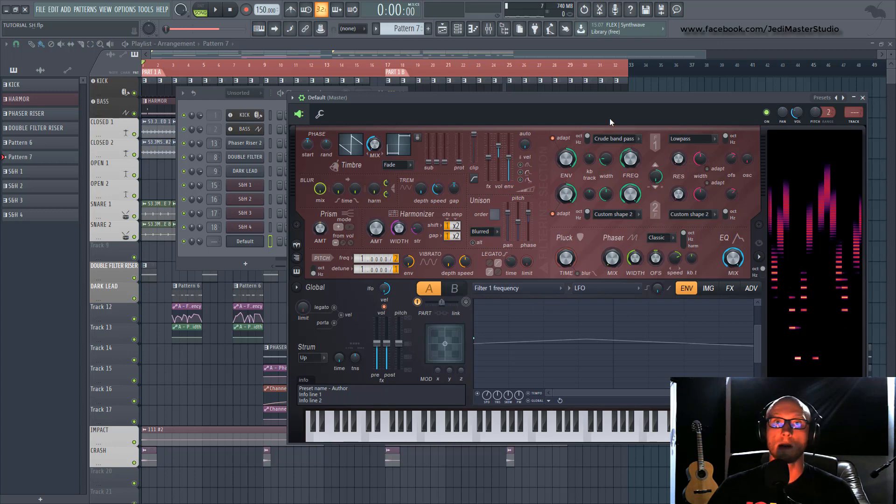
Paint Pattern 7 clips on Track 9 of the playlist across Part 1B, bars 17 to 32.
click(573, 50)
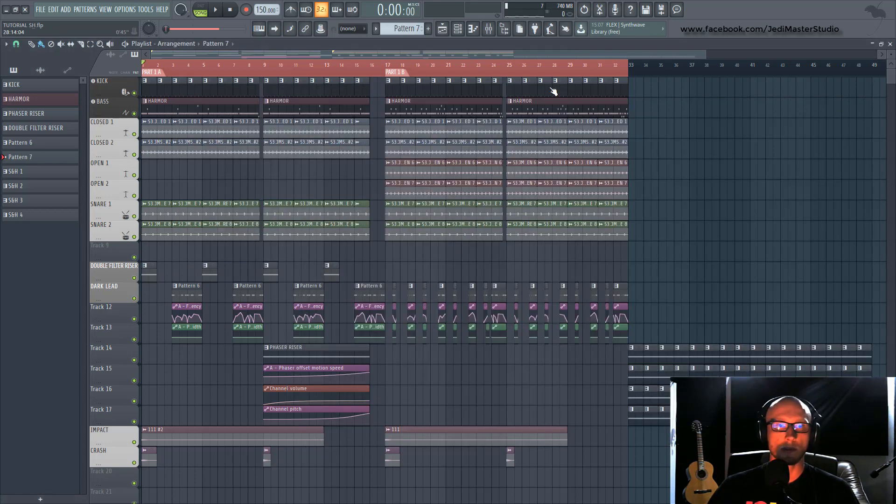
drag(391, 253, 617, 260)
Add a one-bar G4 note at the start of Pattern 7 for the Default Harmor channel.
double_click(389, 250)
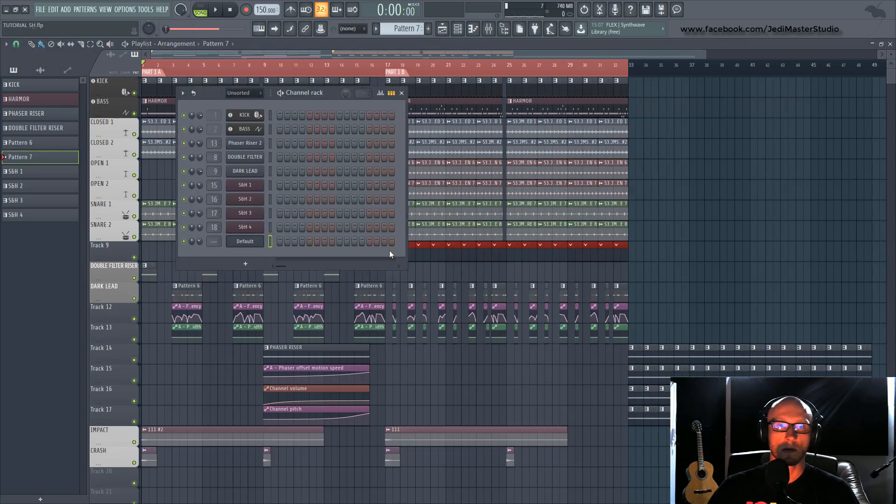
right_click(266, 238)
click(276, 240)
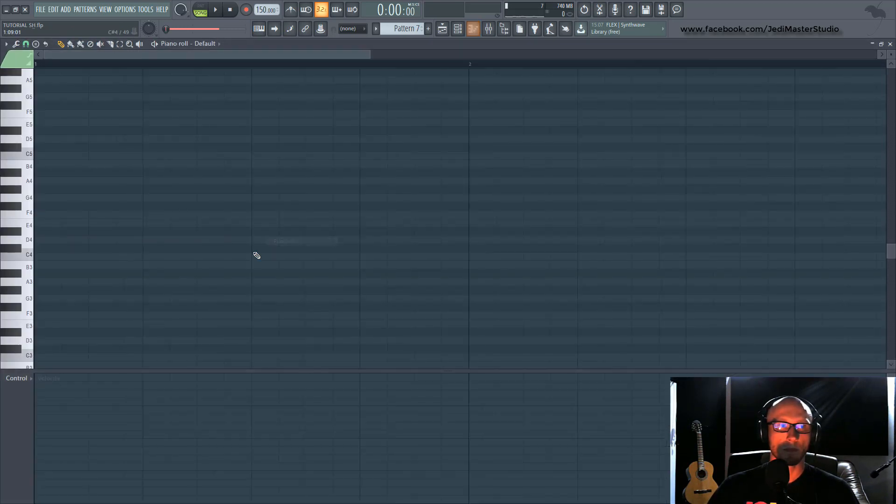
click(36, 198)
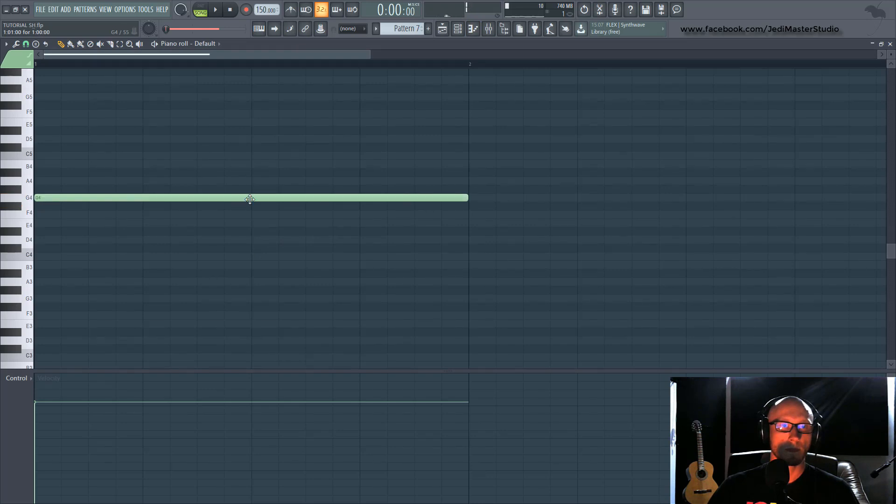
scroll(450, 68, down, 3)
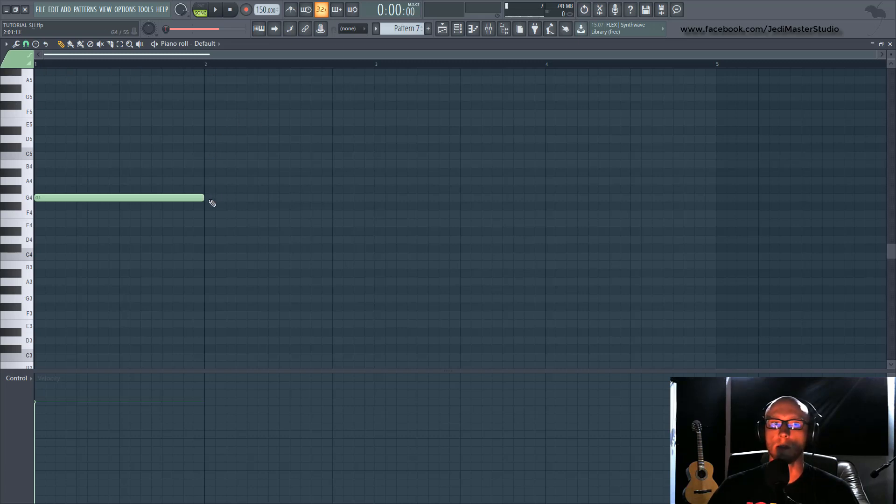
Play the arrangement from bar 9 and clear the selection of the Track 9 clips.
click(442, 29)
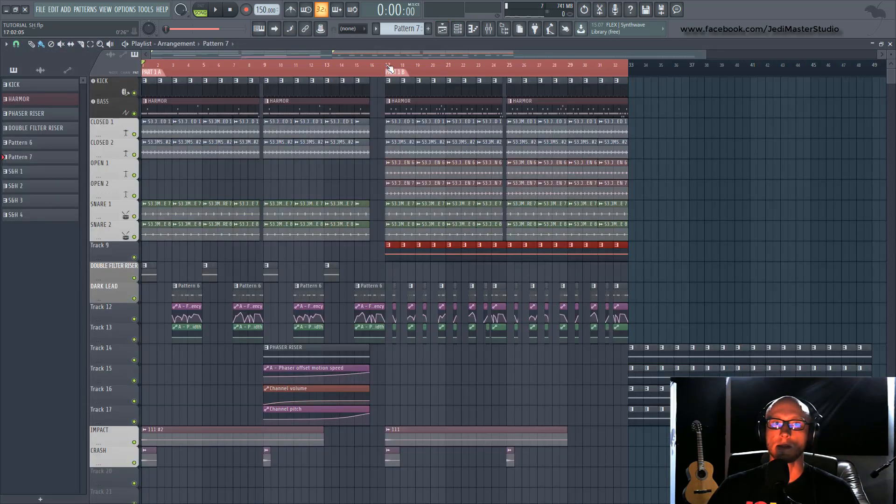
click(268, 70)
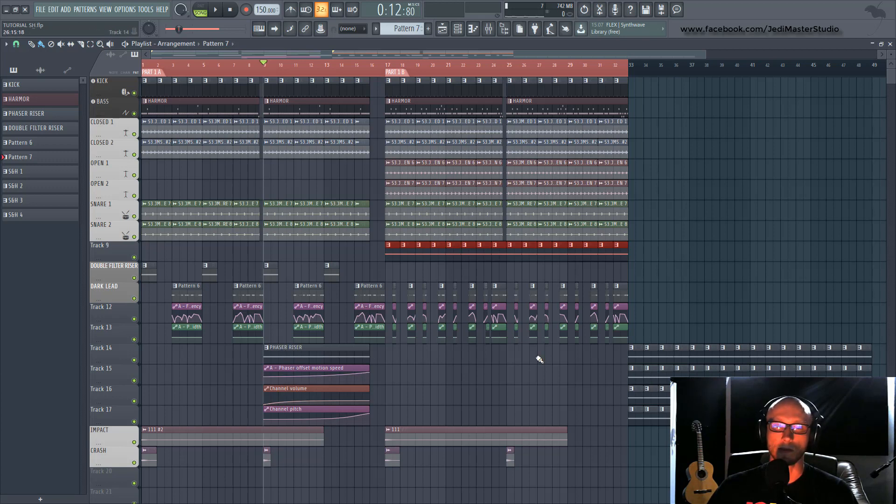
key(space)
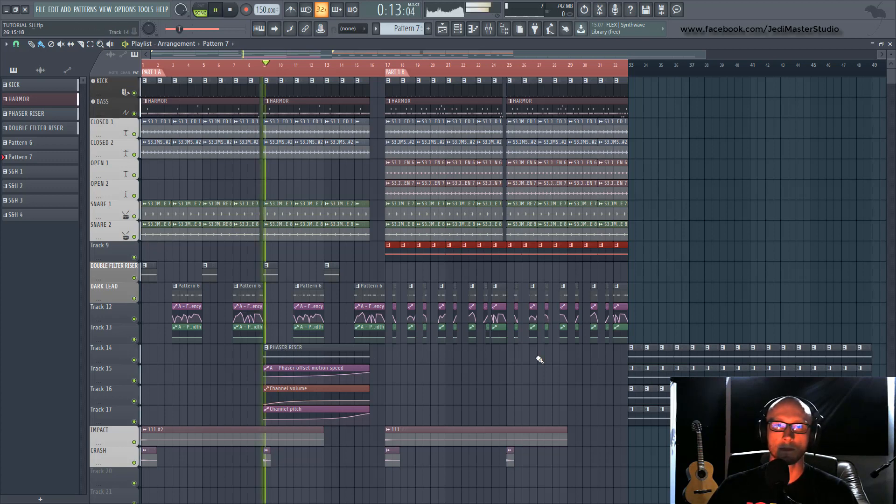
click(545, 260)
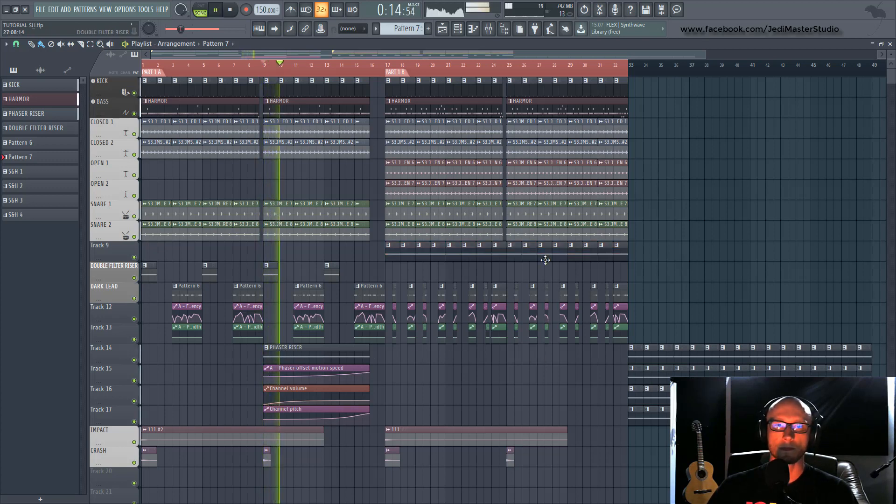
Lower the Default channel's volume while the arrangement plays.
click(457, 30)
drag(201, 240, 200, 254)
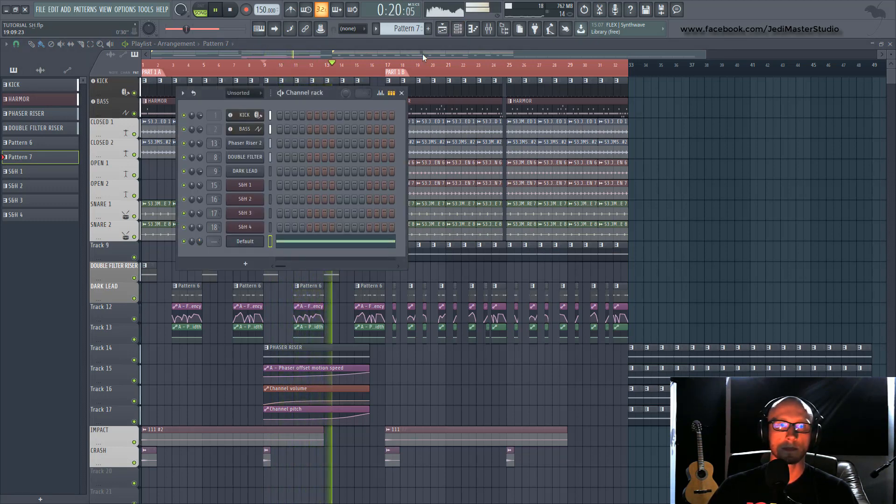
key(F6)
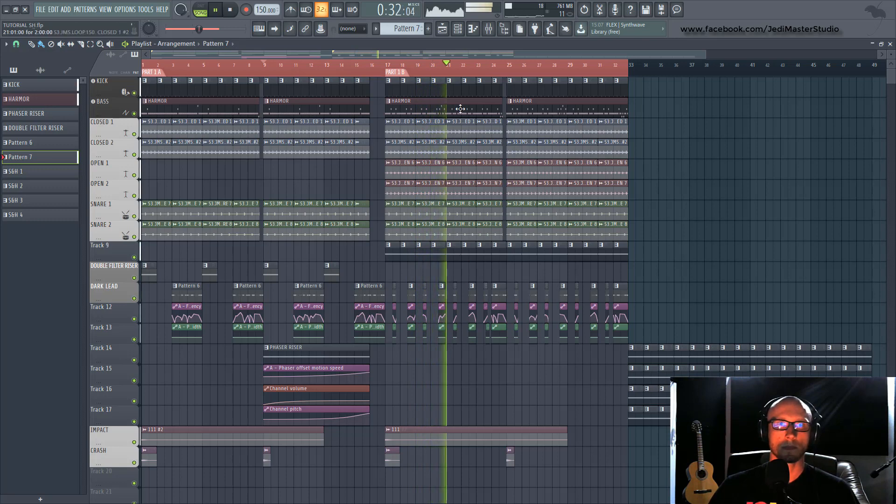
click(458, 26)
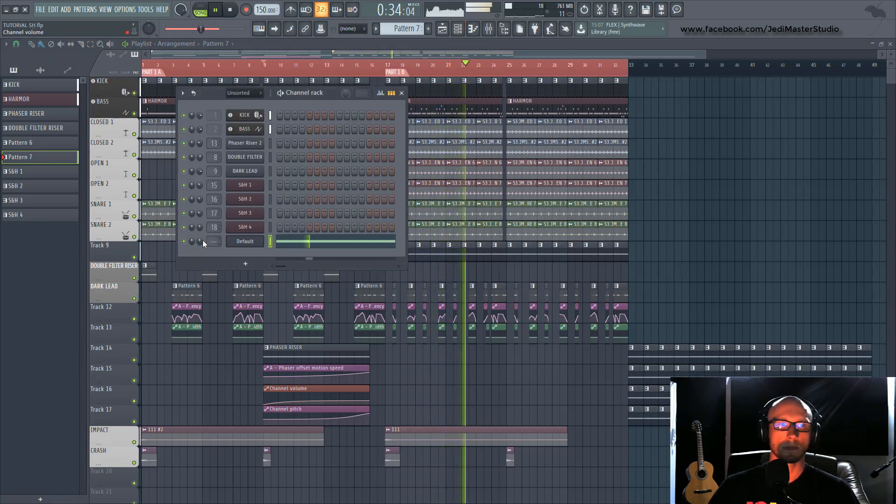
Set filter 1's resonance amount in the Default Harmor channel to about 37% during playback and stop the song.
click(245, 241)
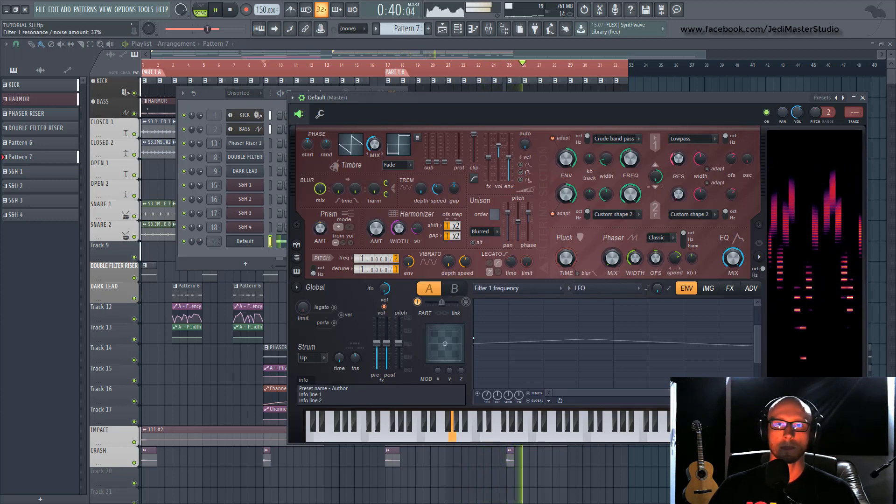
drag(673, 160, 671, 161)
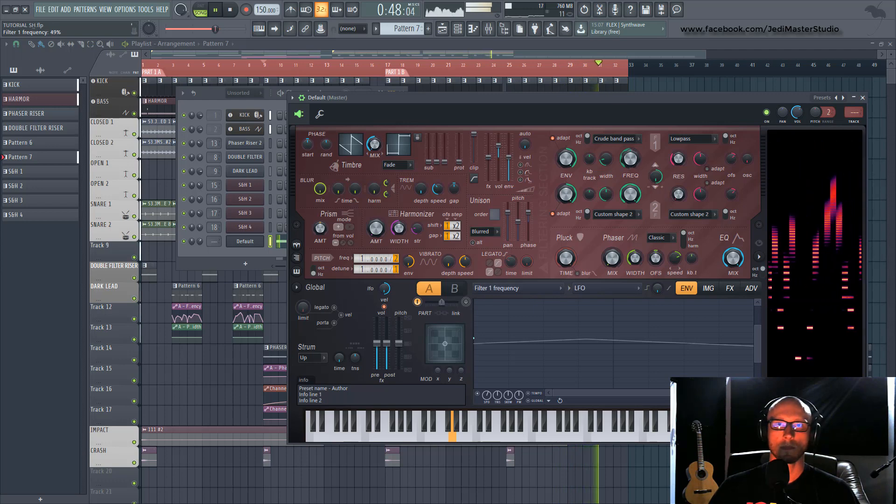
key(space)
Reset filter 1's frequency in the Default Harmor channel and display the filter 1 frequency envelope.
right_click(629, 165)
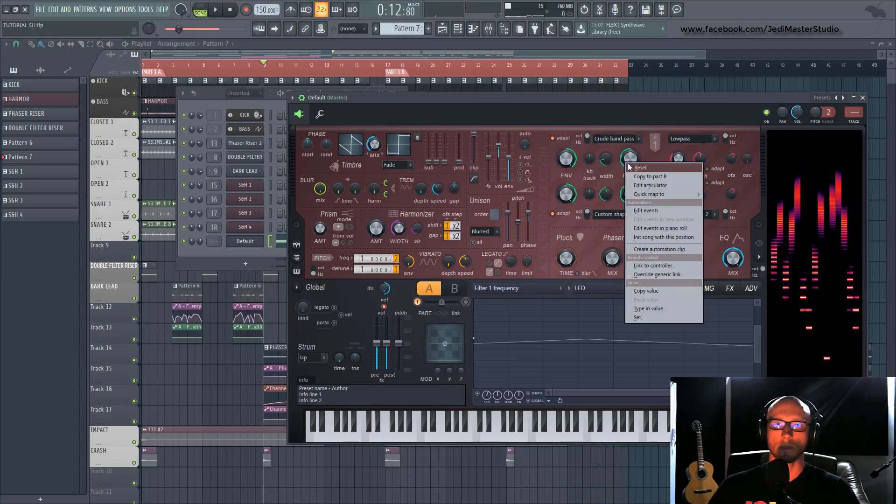
click(629, 166)
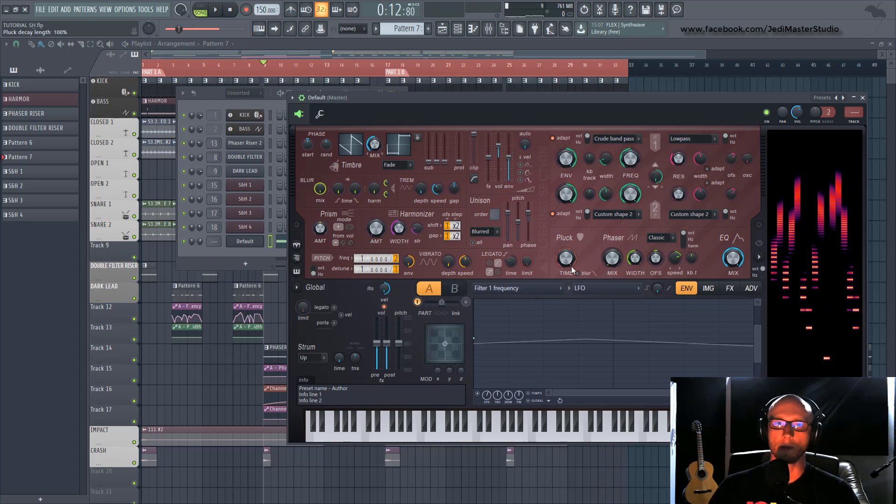
click(560, 290)
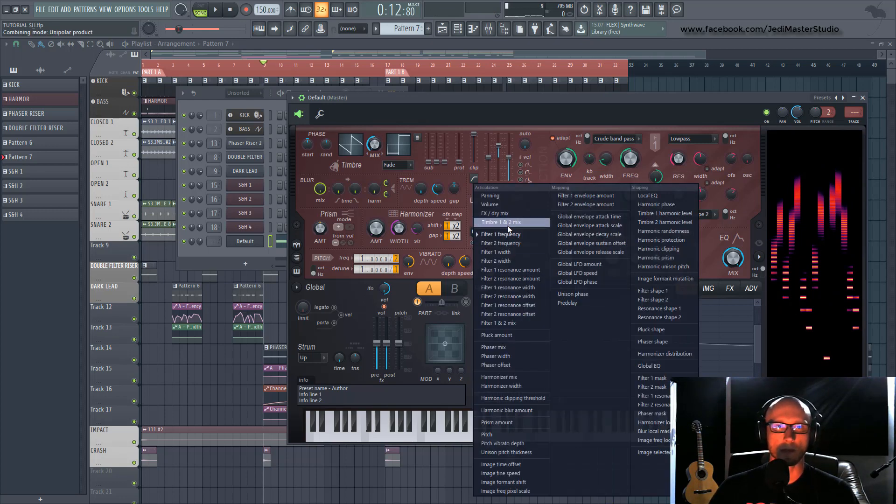
click(511, 234)
click(587, 290)
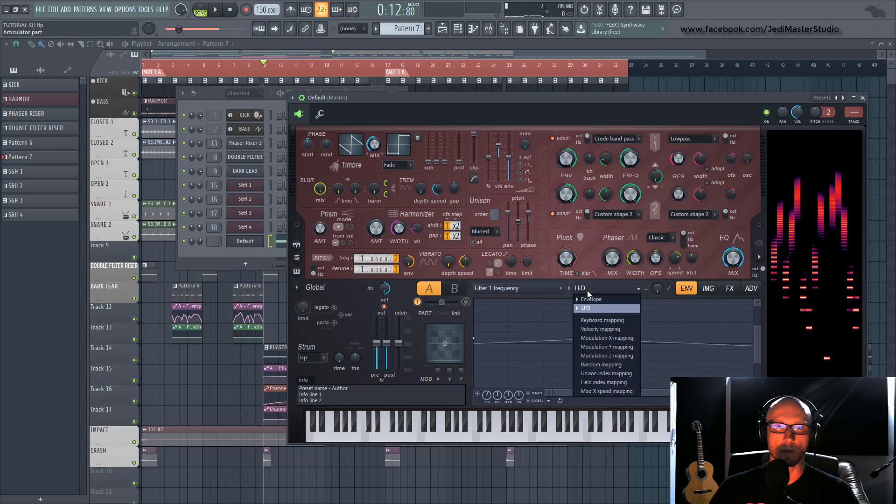
click(595, 299)
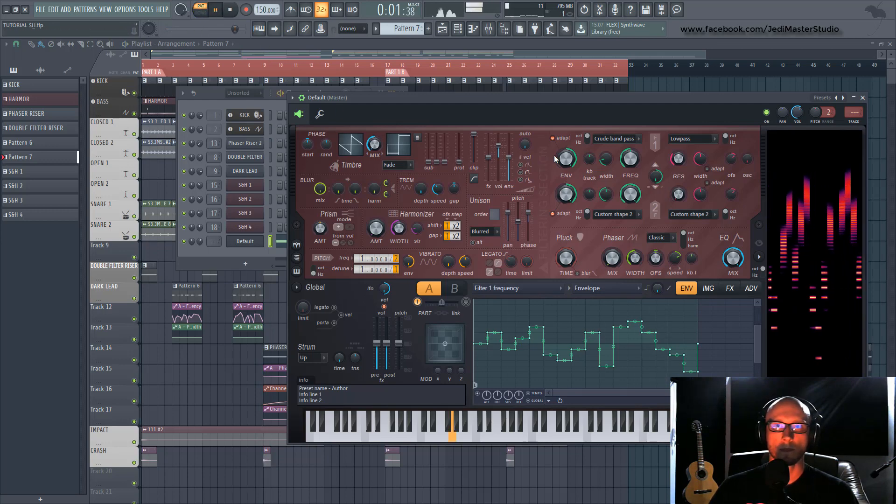
Audition Pattern 7 with filter 1's envelope amount lowered to about 15%, and again at the full envelope amount.
key(space)
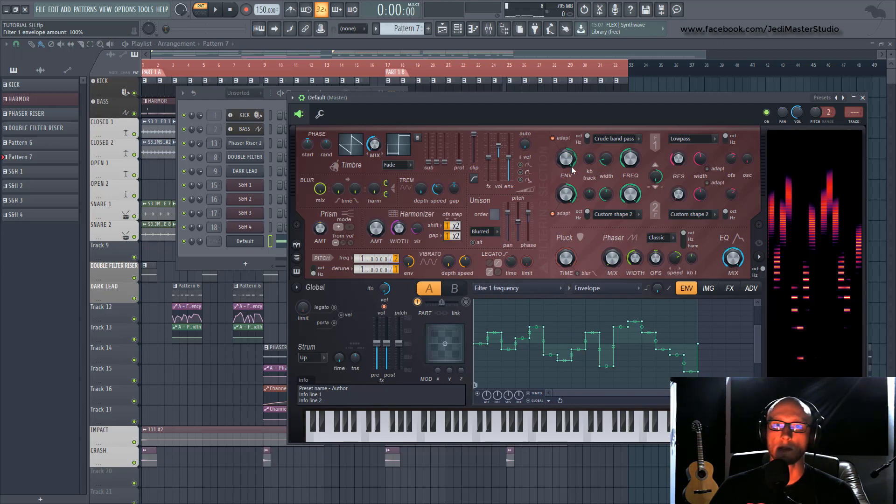
key(space)
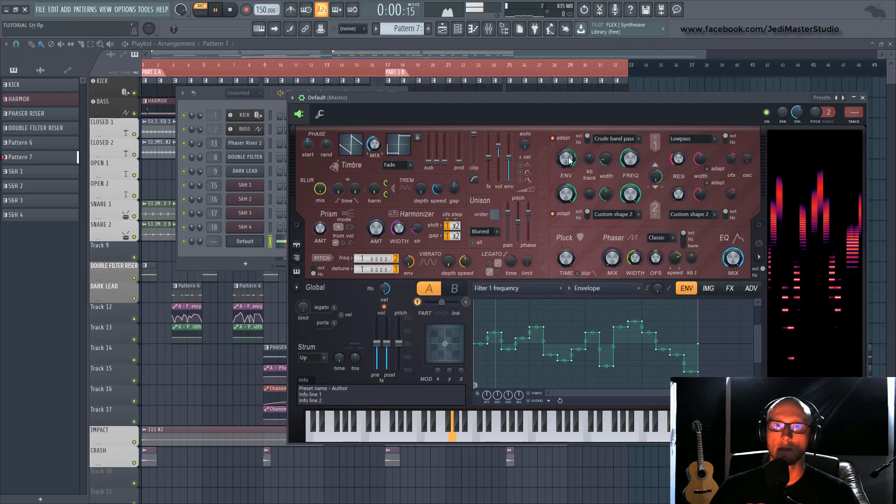
drag(569, 161, 569, 193)
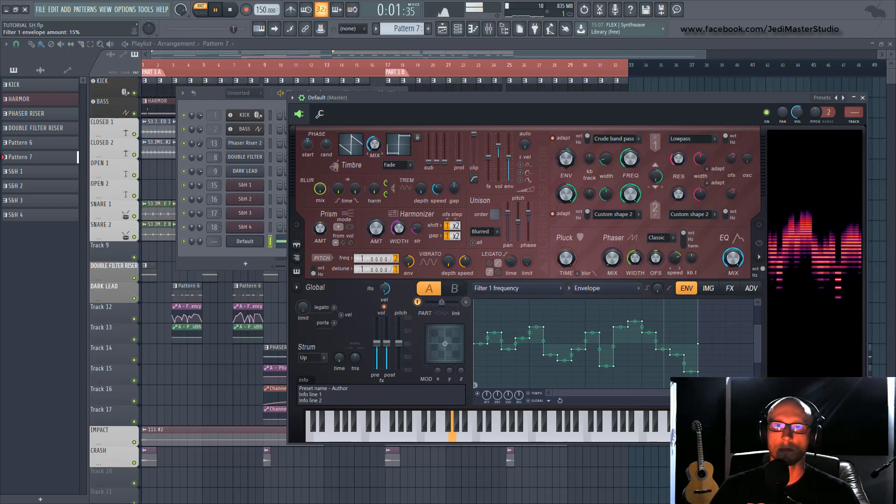
key(space)
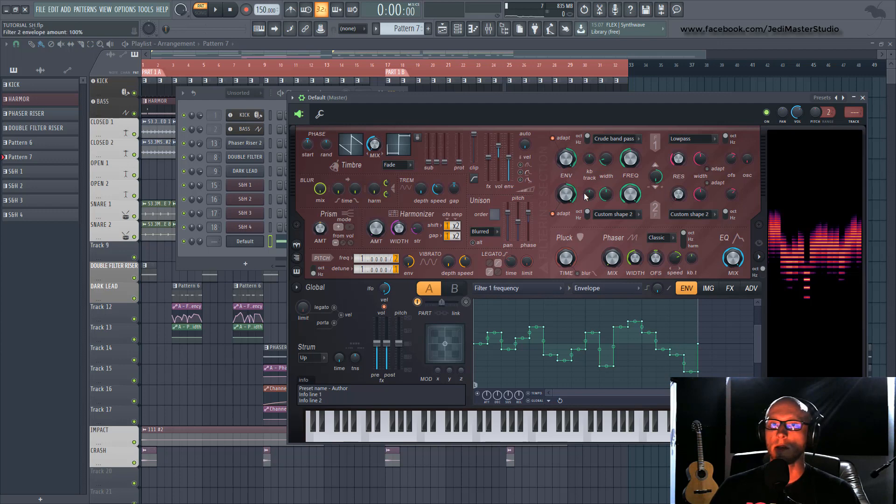
key(space)
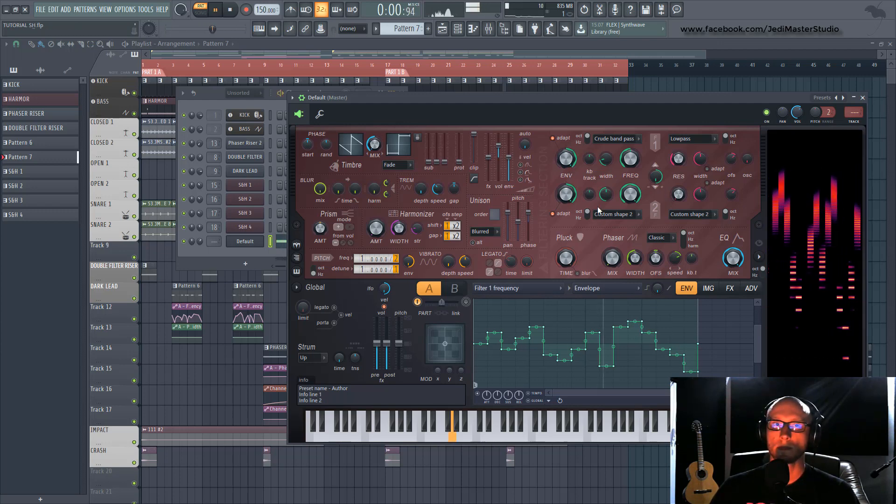
key(space)
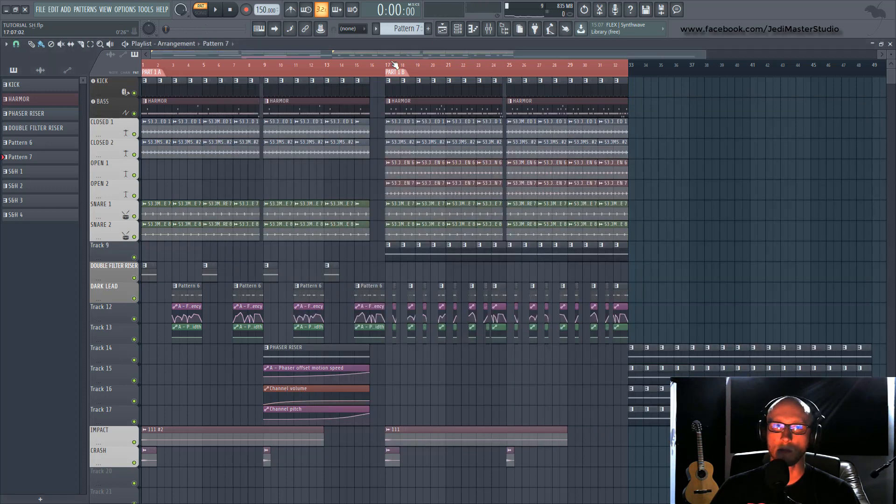
Play the arrangement from bar 17, stop it, and delete all the clips on Track 9 in Part 1B.
key(space)
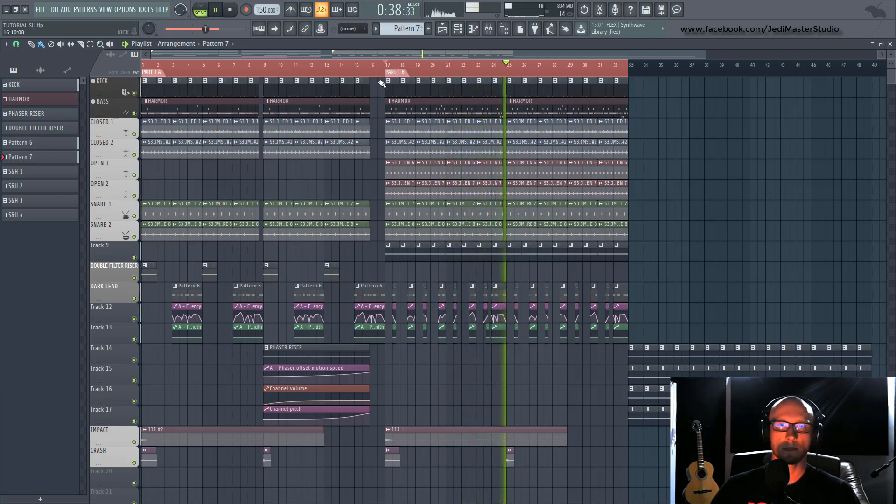
key(space)
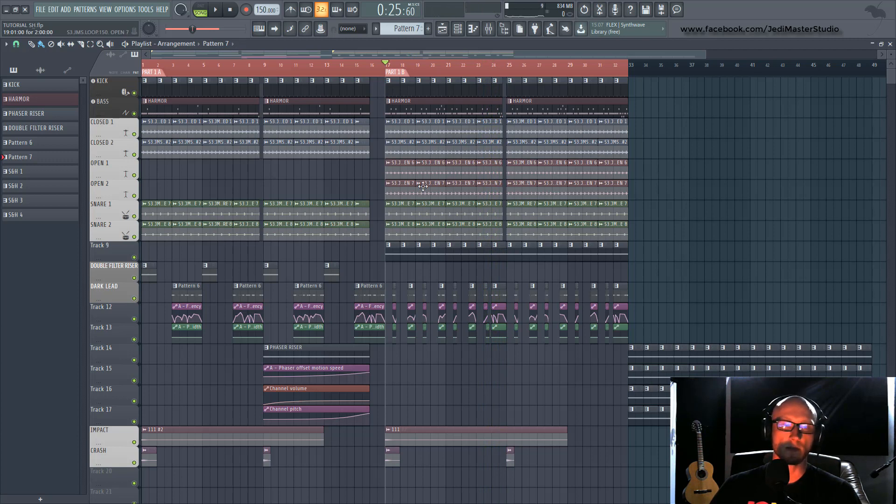
drag(369, 250, 643, 258)
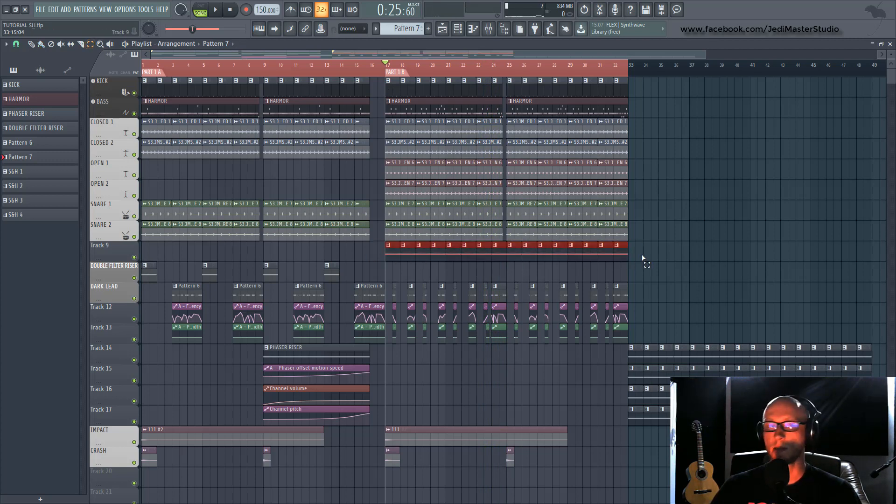
key(Delete)
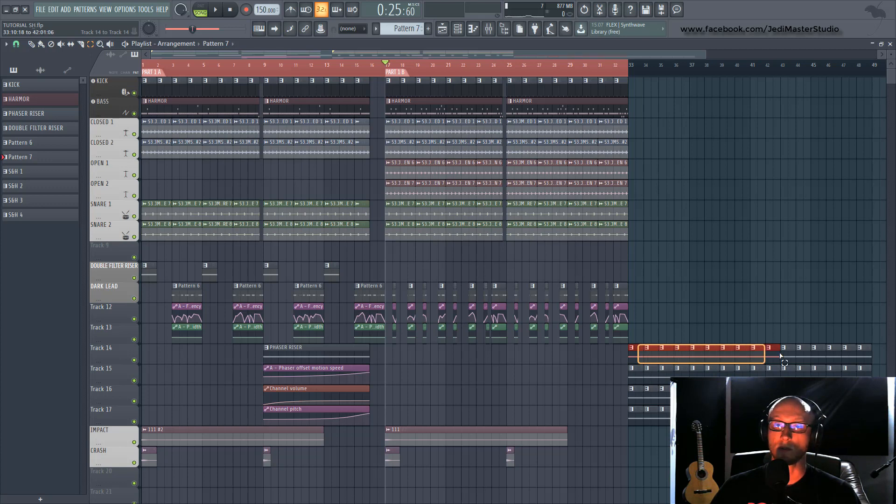
Move the S&H 1 clips on Track 14 from bar 33 to bar 17 and play the arrangement from bar 9.
drag(868, 352, 866, 351)
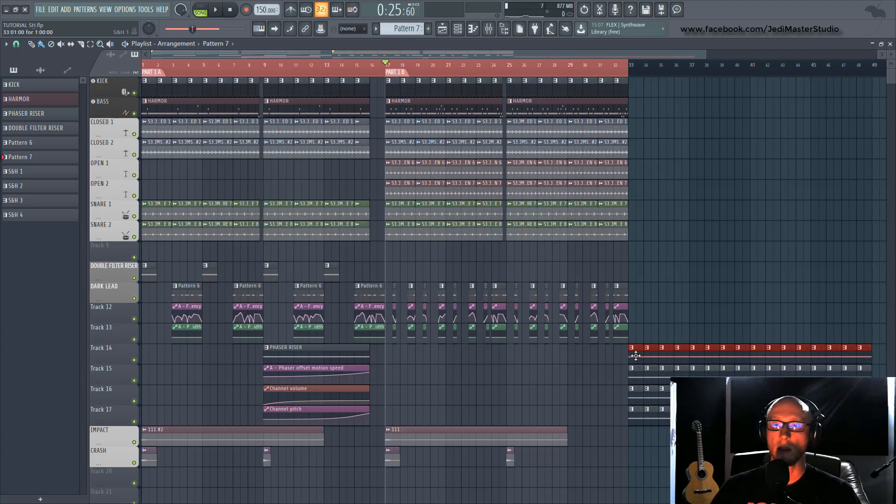
drag(635, 356, 401, 351)
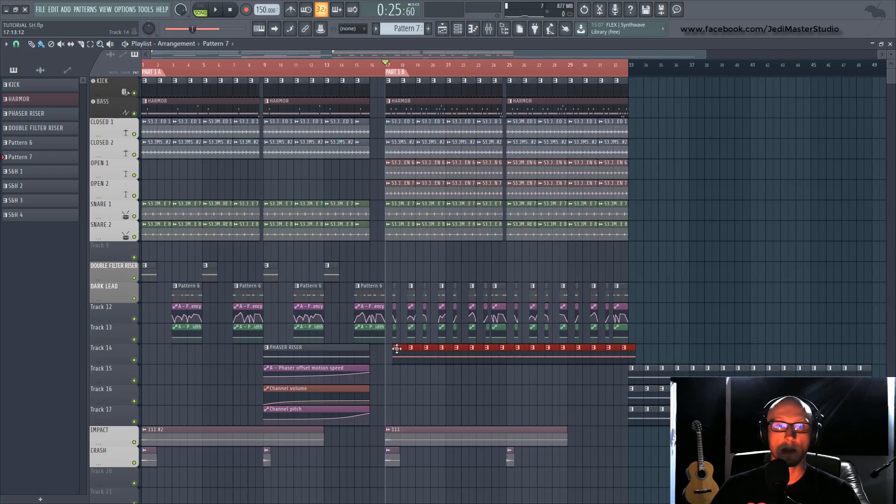
click(780, 310)
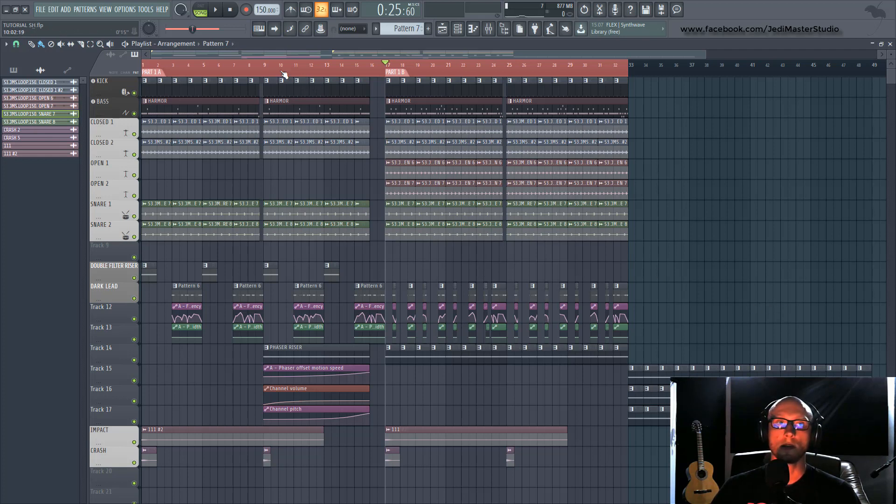
key(space)
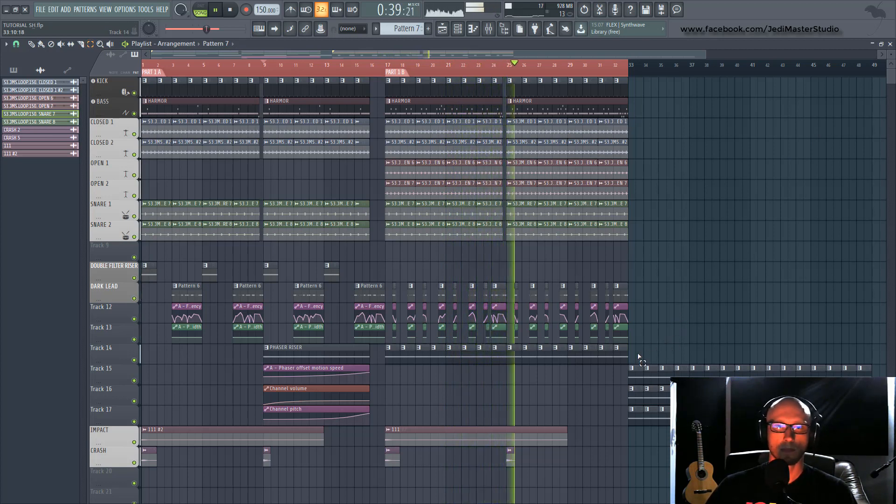
Save the project and delete the S&H 1 clips from Part 1B on Track 14.
drag(635, 353, 389, 366)
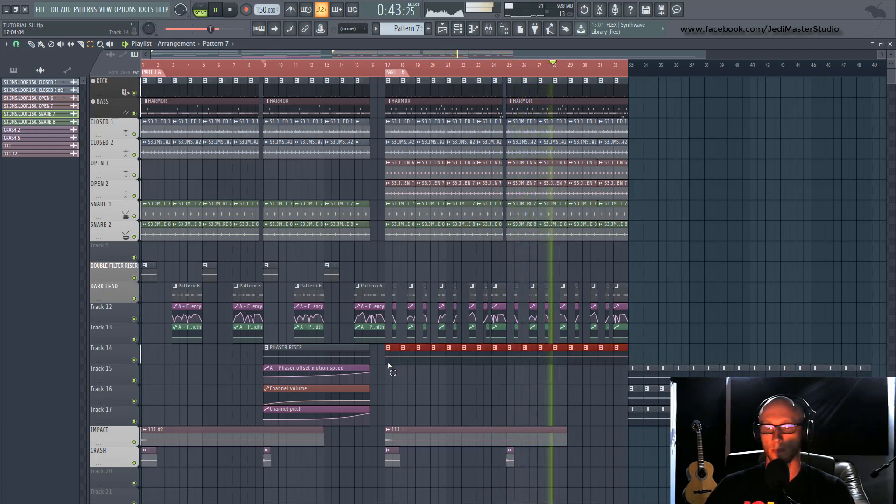
key(ctrl+s)
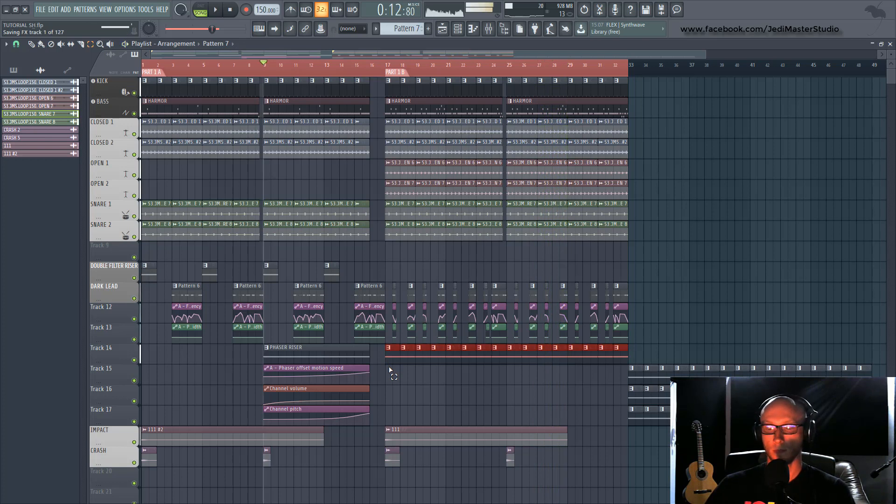
key(Delete)
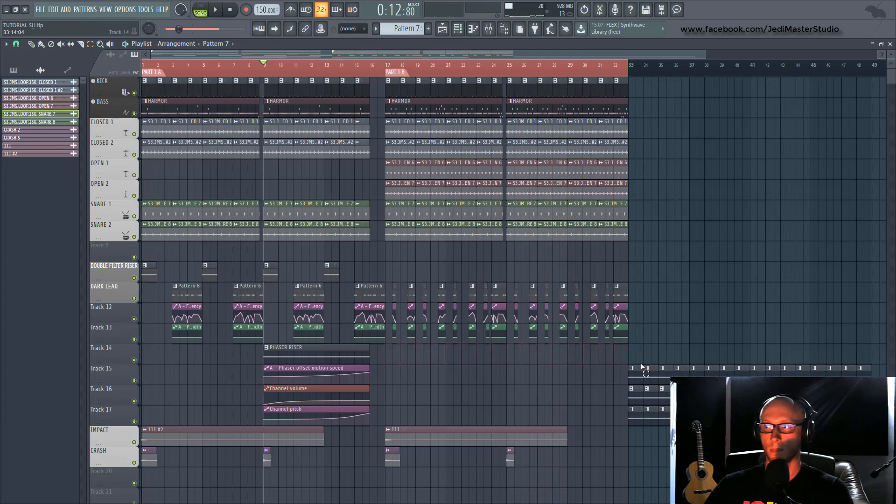
Move the S&H 2 clips on Track 15 from bar 33 to bar 17 and play the arrangement from bar 9.
drag(603, 363, 862, 372)
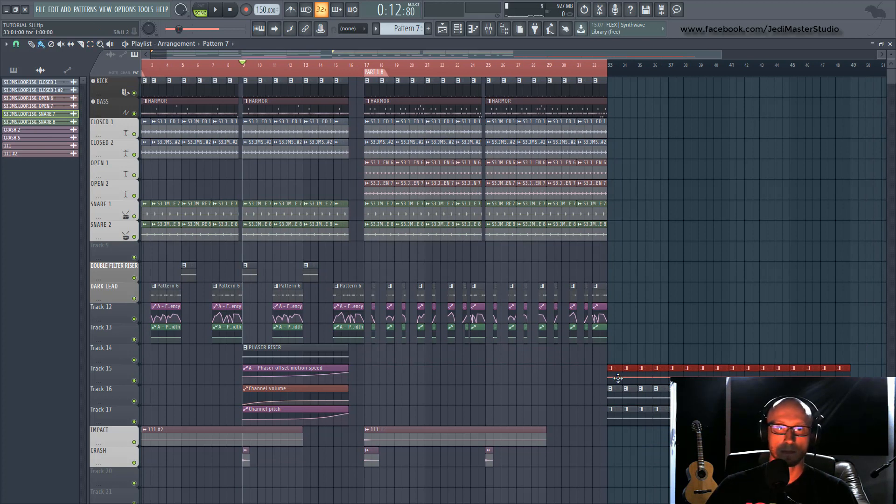
drag(618, 378, 383, 390)
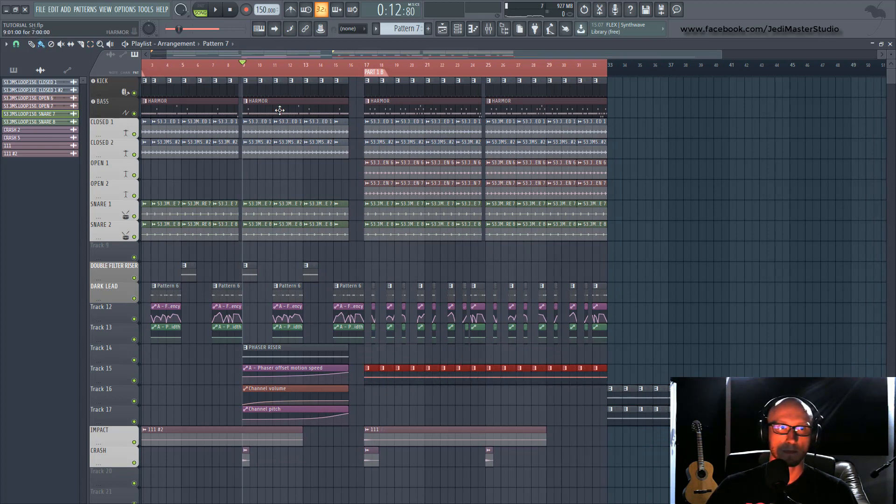
key(space)
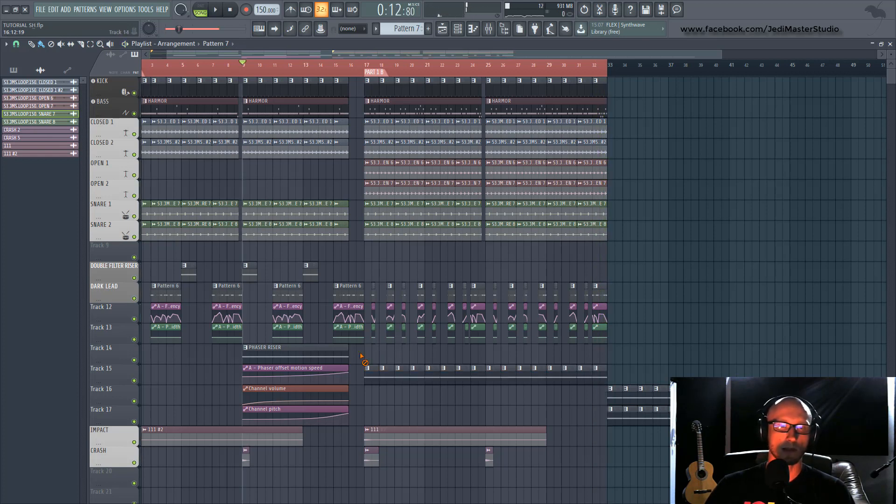
Delete the S&H 2 clips from Track 15 and move the S&H 3 clips on Track 16 to bar 17.
drag(387, 371, 672, 401)
key(alt+m)
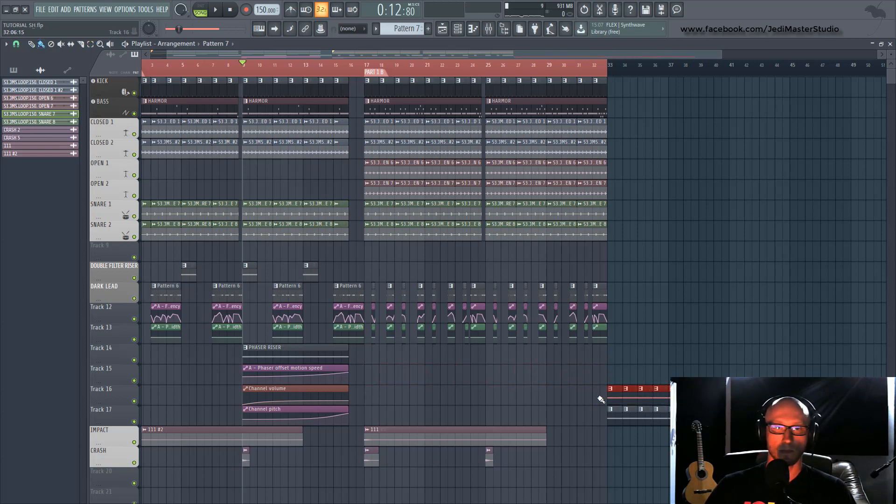
drag(615, 397, 406, 389)
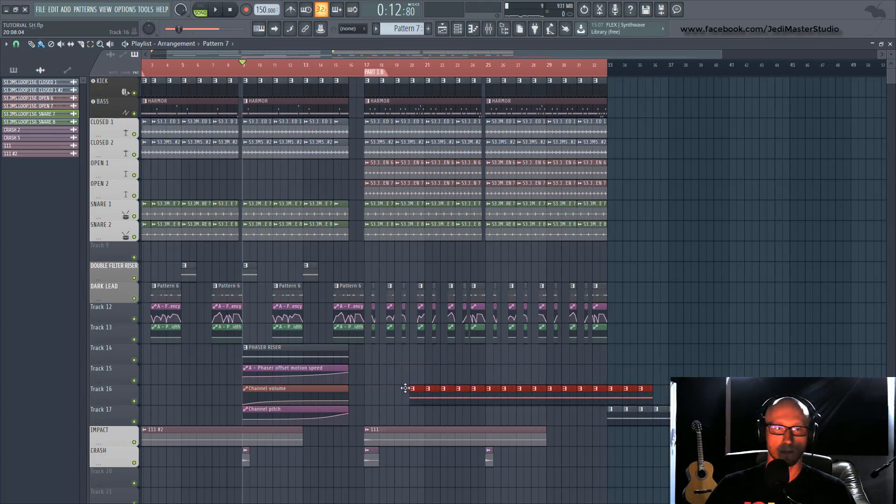
Play the arrangement through Part 1B with the S&H 3 clips on Track 16 and stop the song.
key(space)
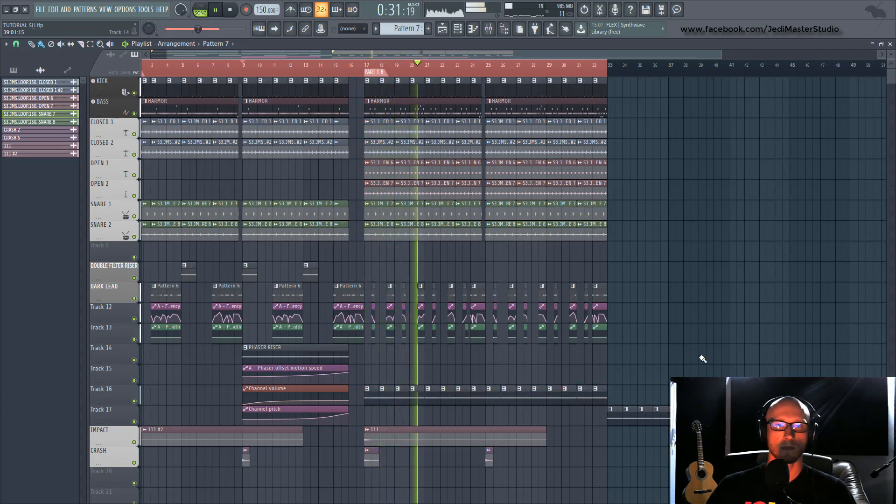
click(705, 359)
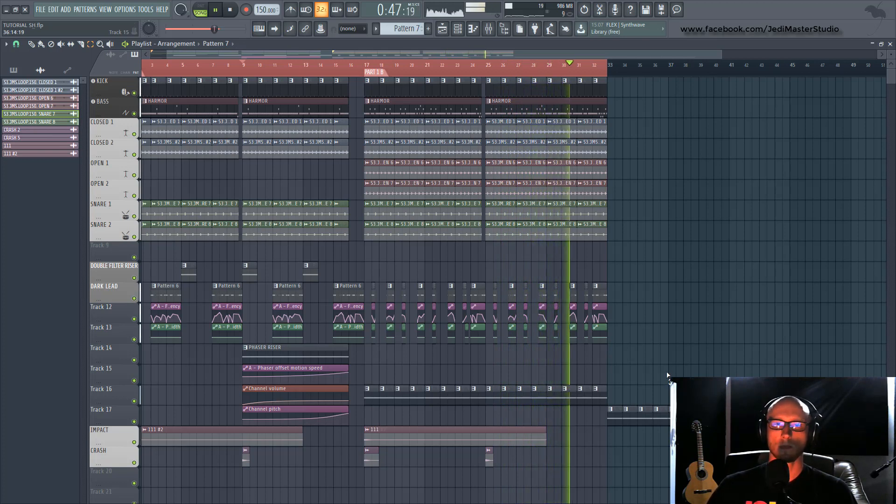
click(232, 10)
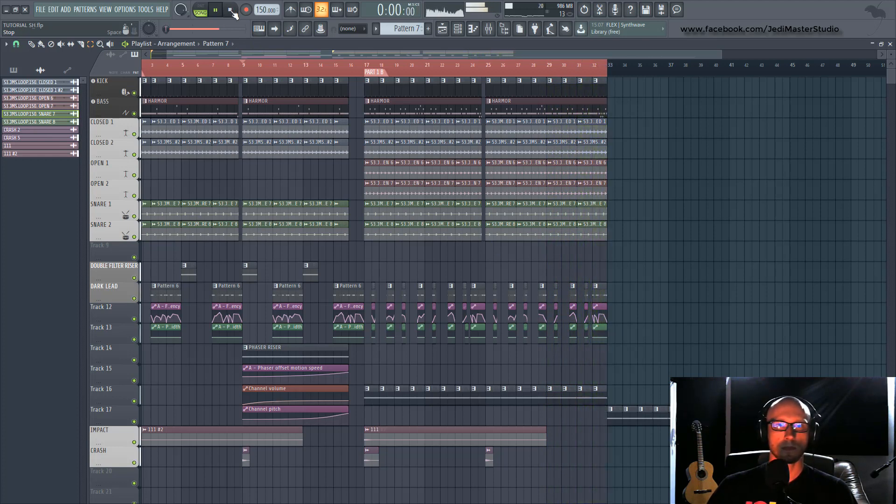
Replace Track 16's S&H 3 clips with the S&H 4 clips moved to bar 17 on Track 17, and play the arrangement from bar 9.
drag(617, 391, 373, 370)
drag(487, 388, 373, 415)
key(space)
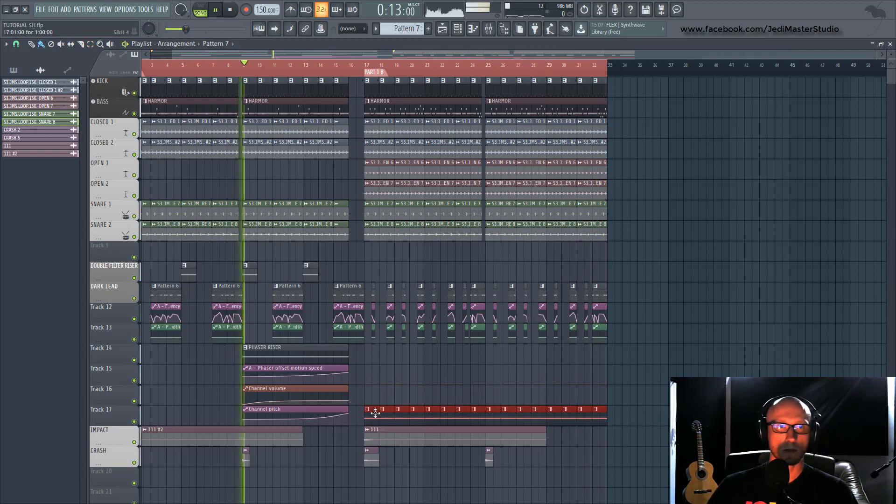
click(666, 333)
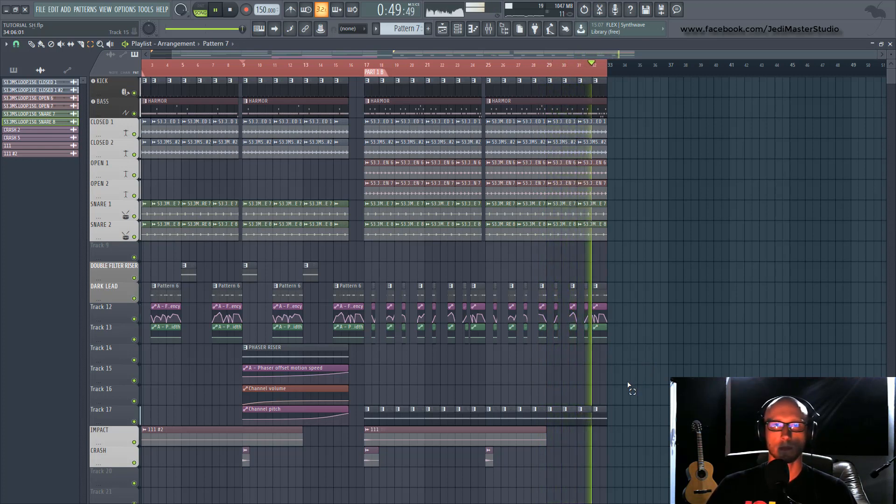
Stop the song and delete the S&H 4 clips from Part 1B on Track 17.
key(space)
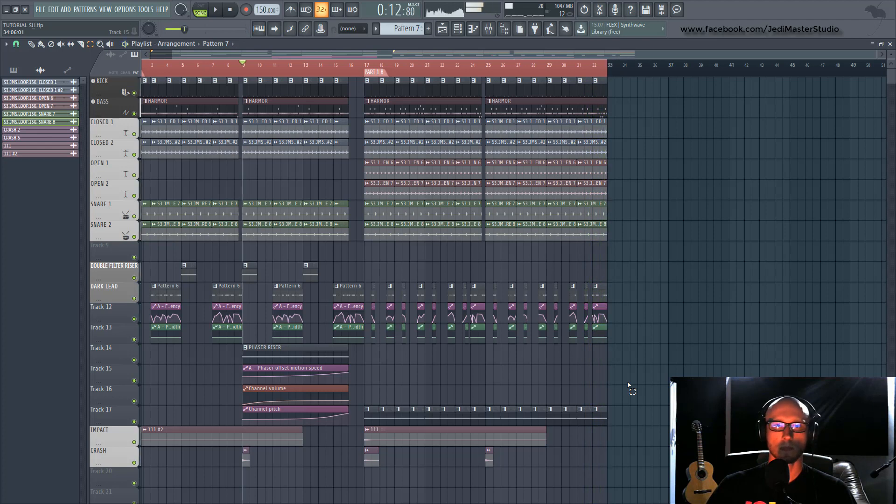
drag(602, 400, 367, 411)
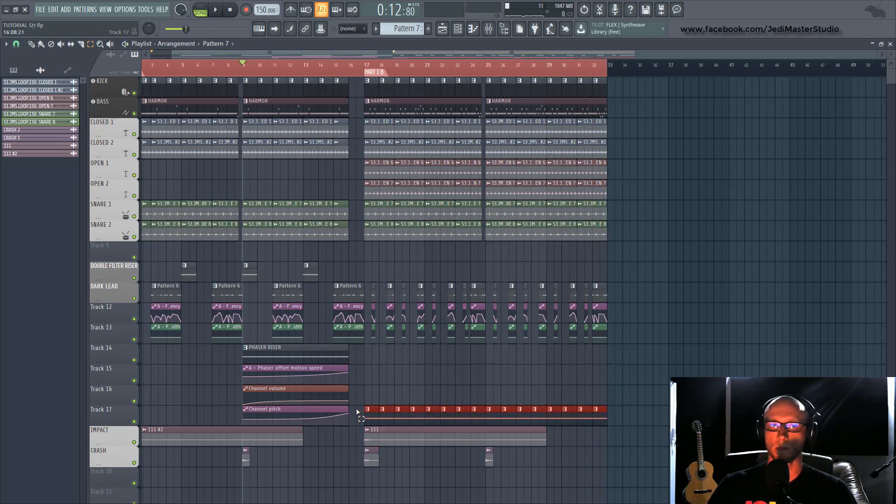
key(Delete)
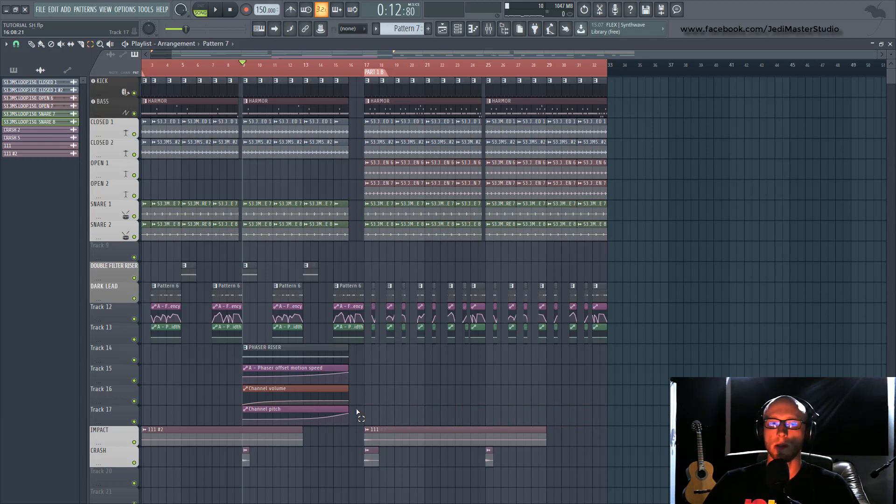